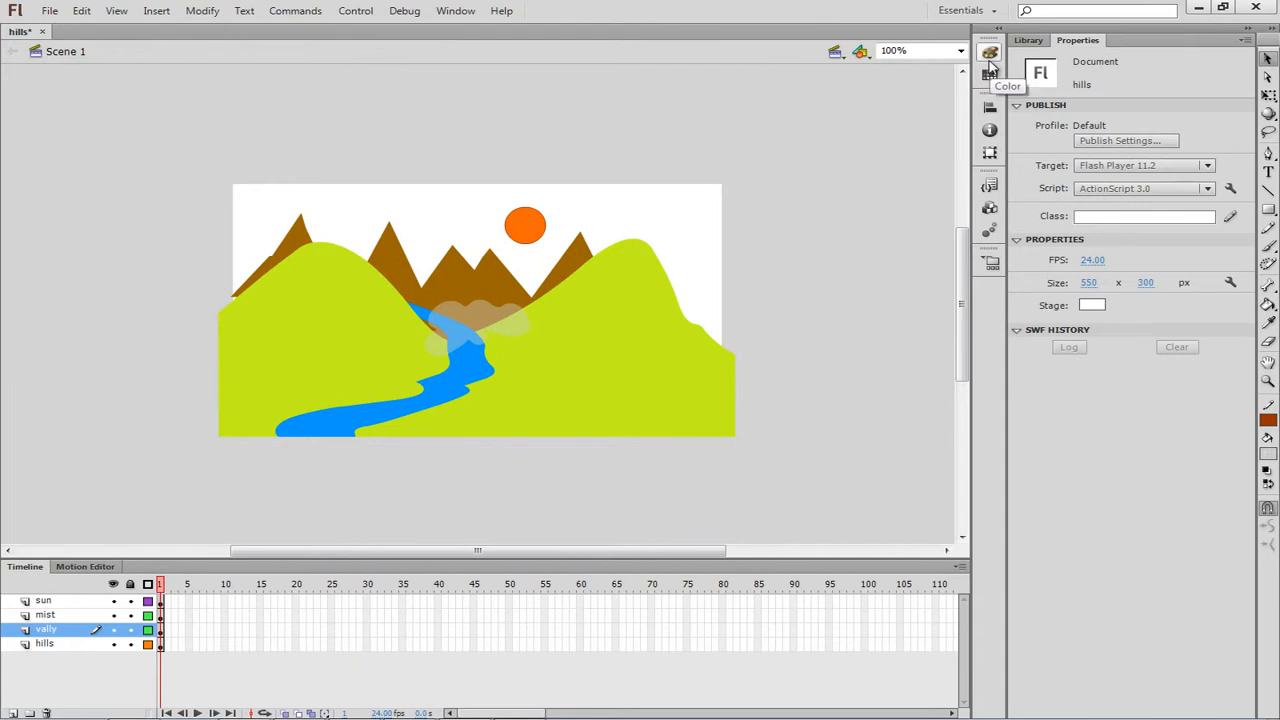
Select the green hill on the near side of the river and change its fill to a linear gradient
click(989, 58)
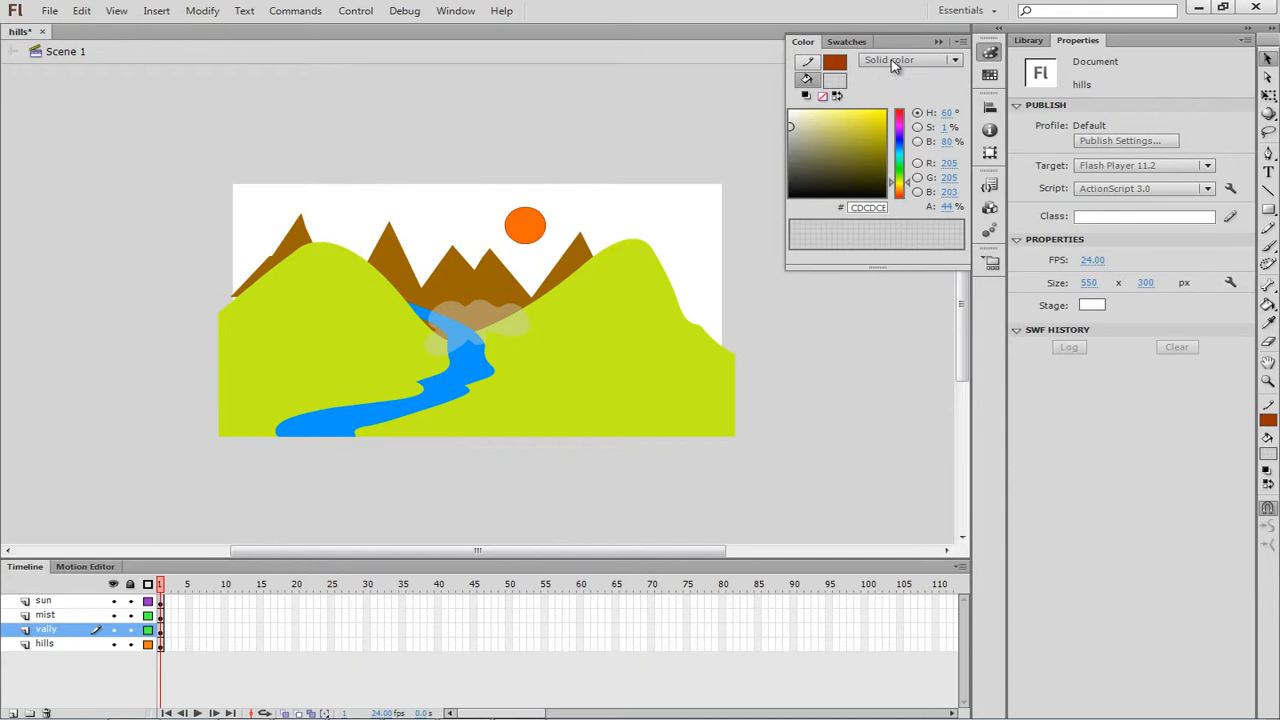
click(317, 364)
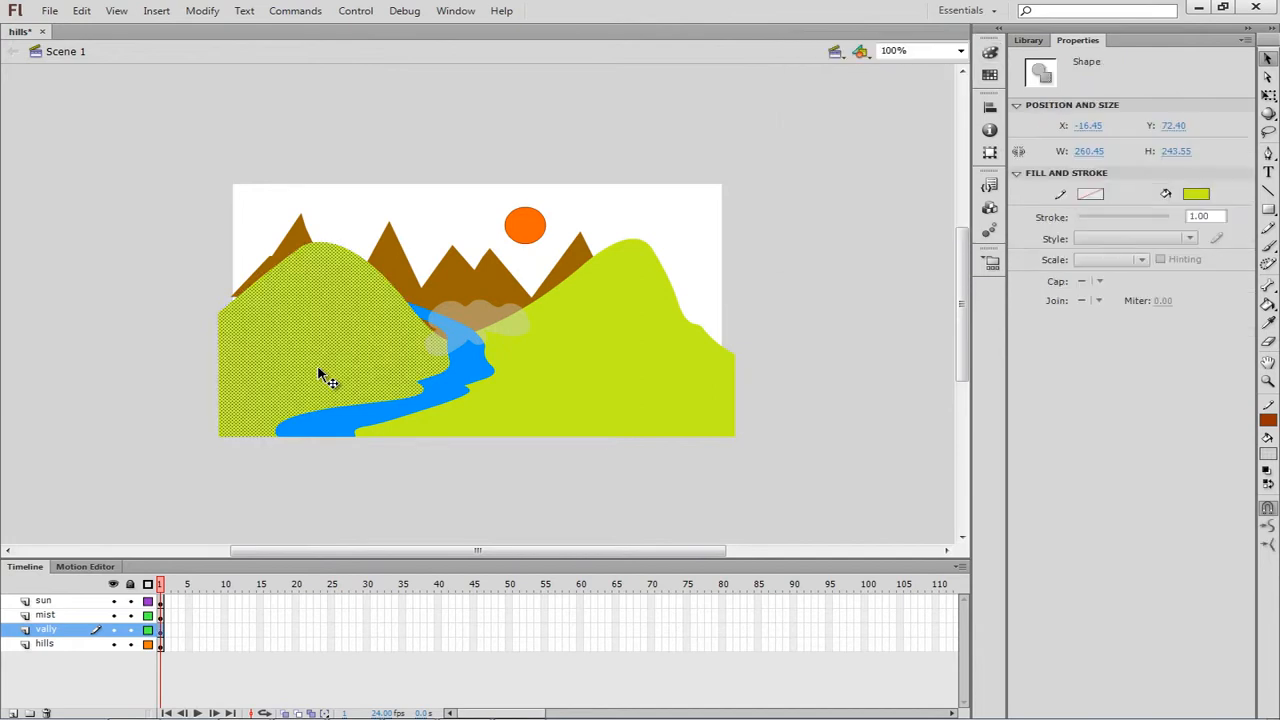
click(988, 56)
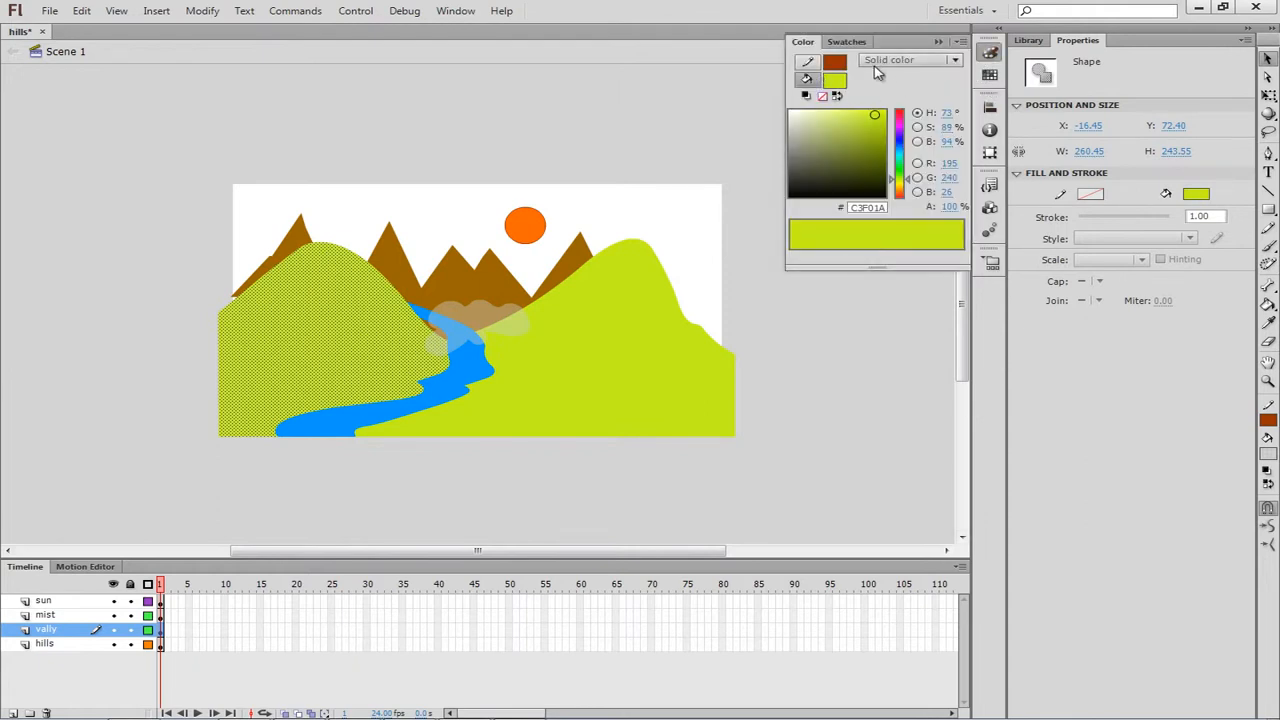
click(956, 62)
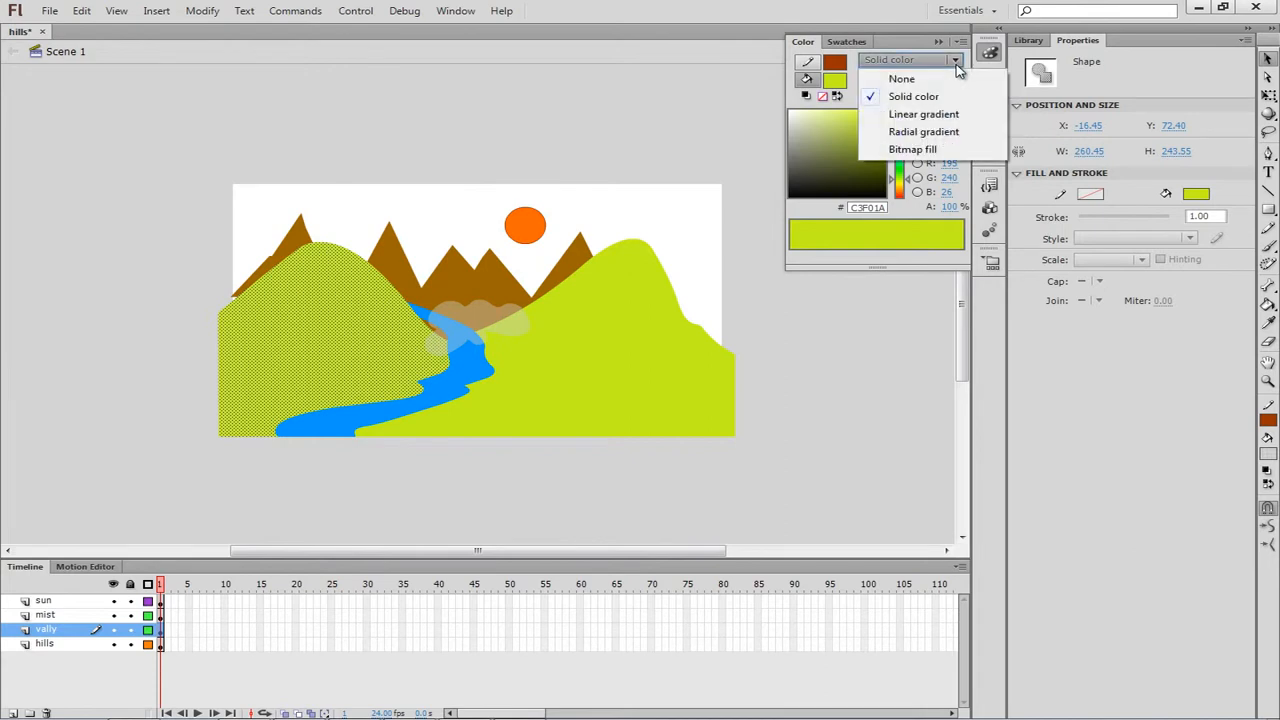
click(917, 116)
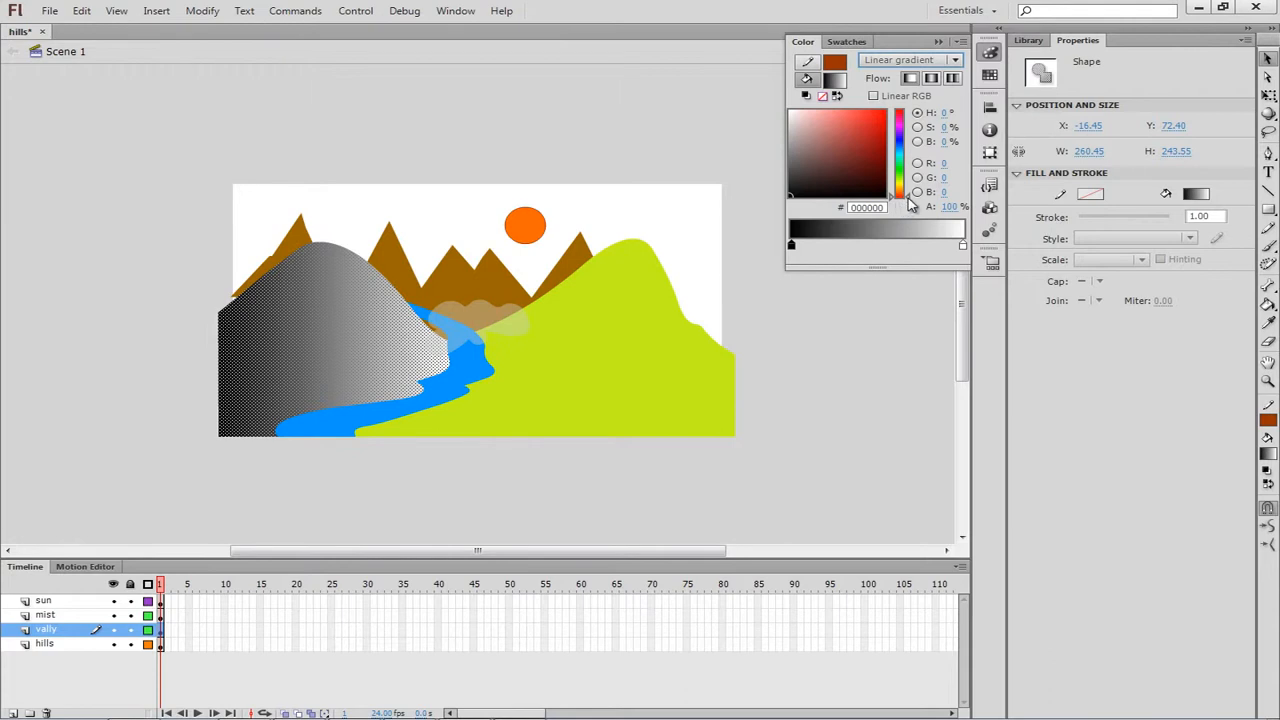
Set the end colour of the hill's linear gradient to dark olive 70661A
drag(910, 201, 913, 189)
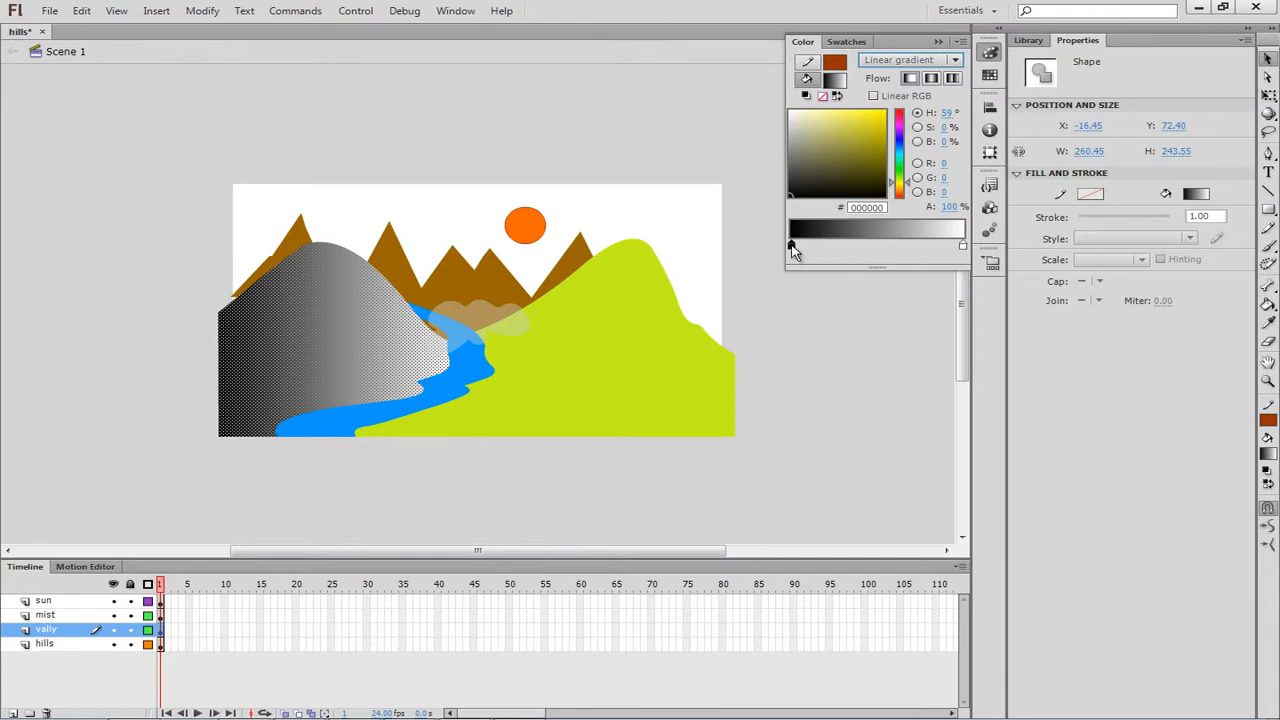
click(964, 247)
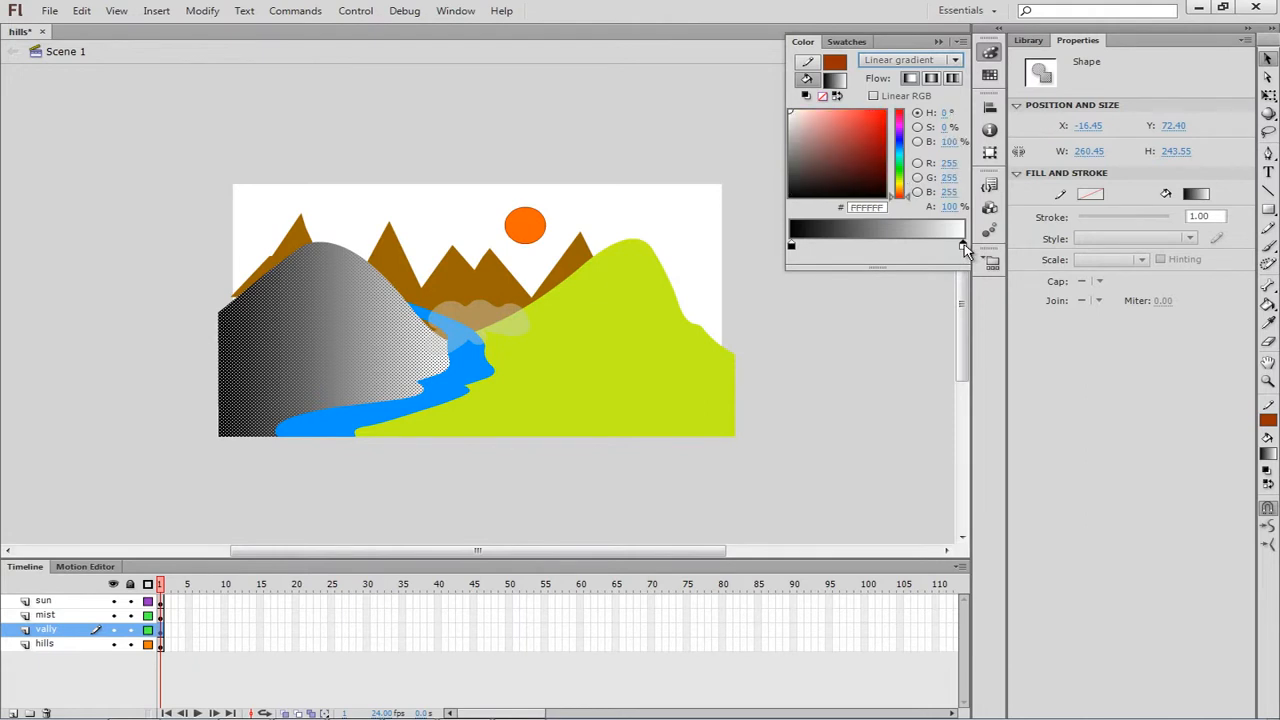
click(792, 247)
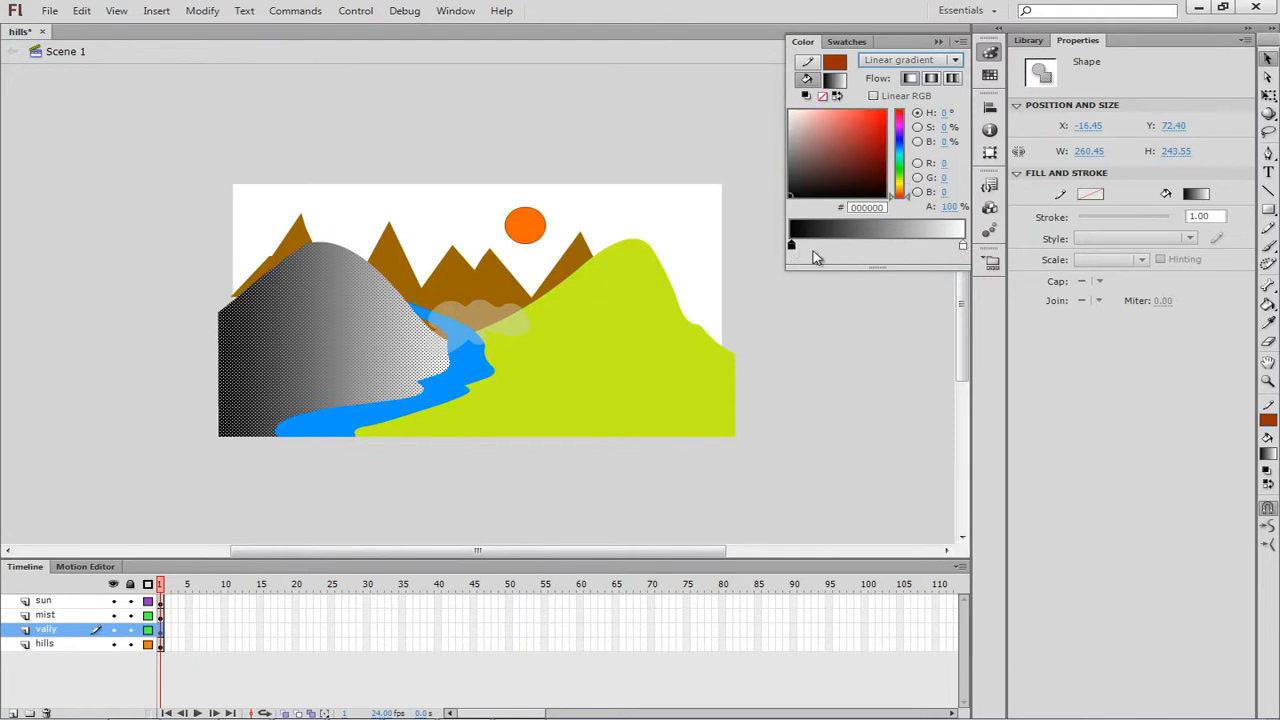
click(964, 247)
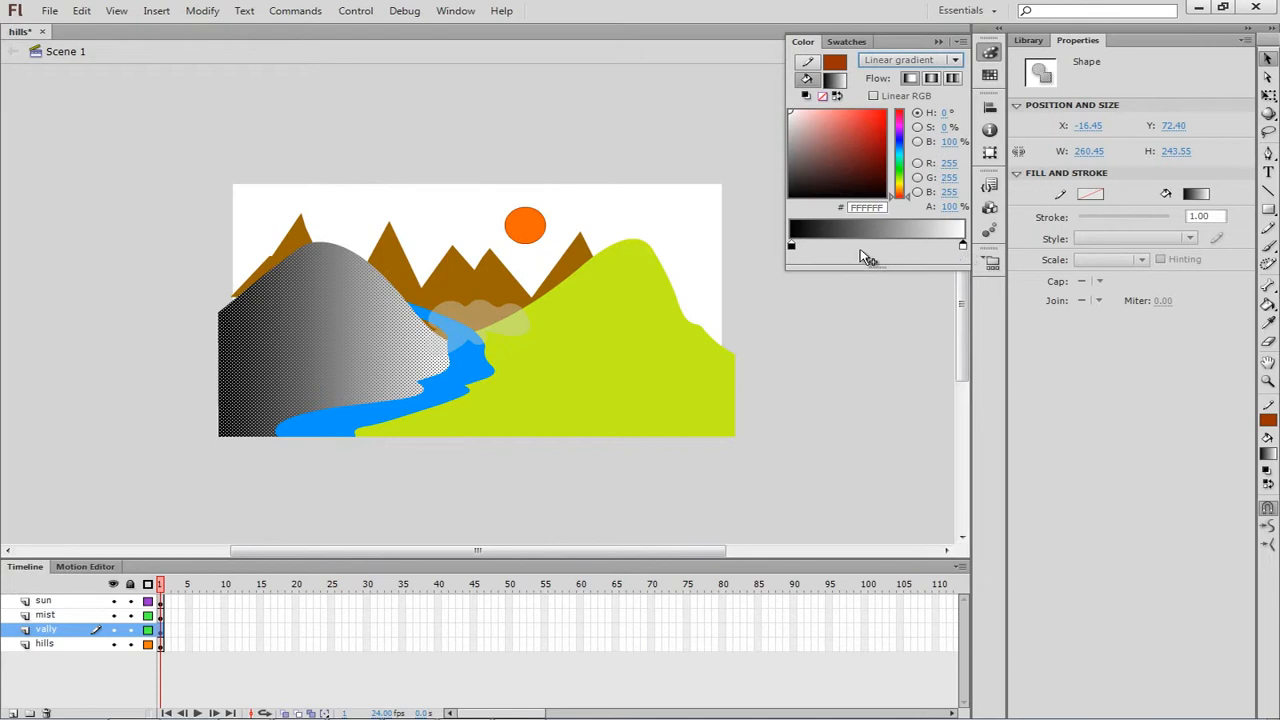
click(791, 247)
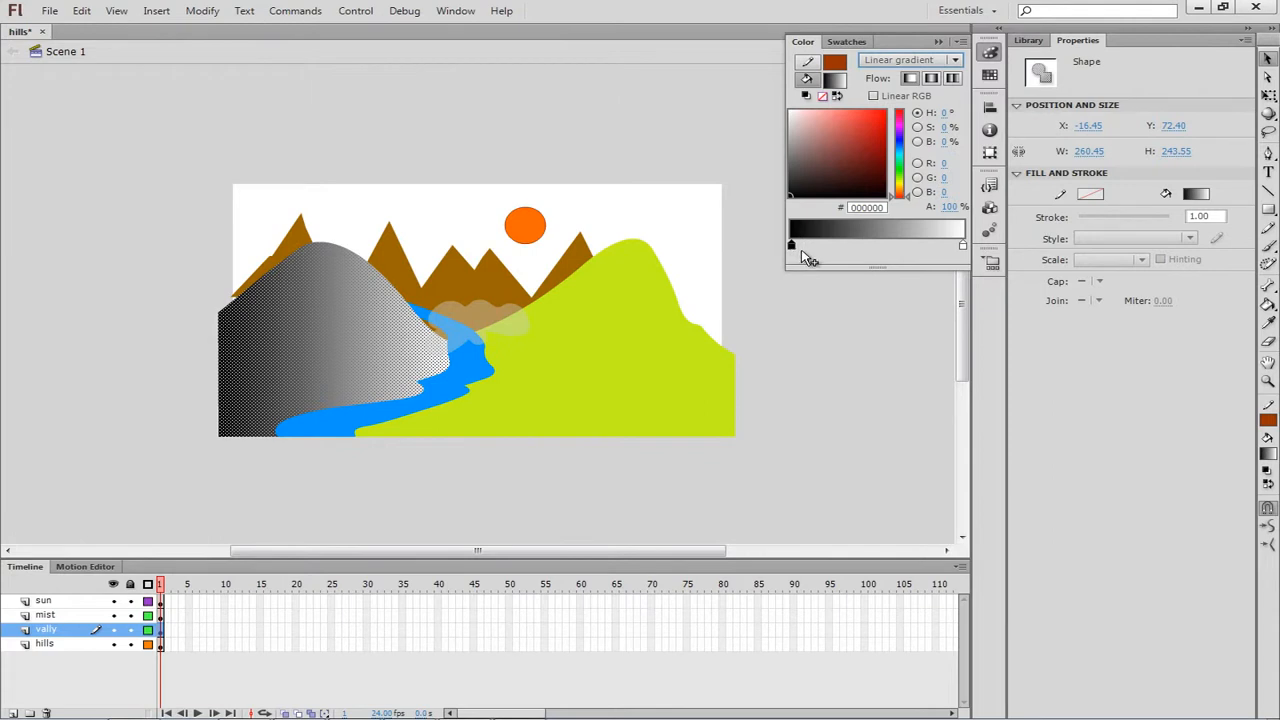
click(963, 247)
drag(909, 199, 911, 188)
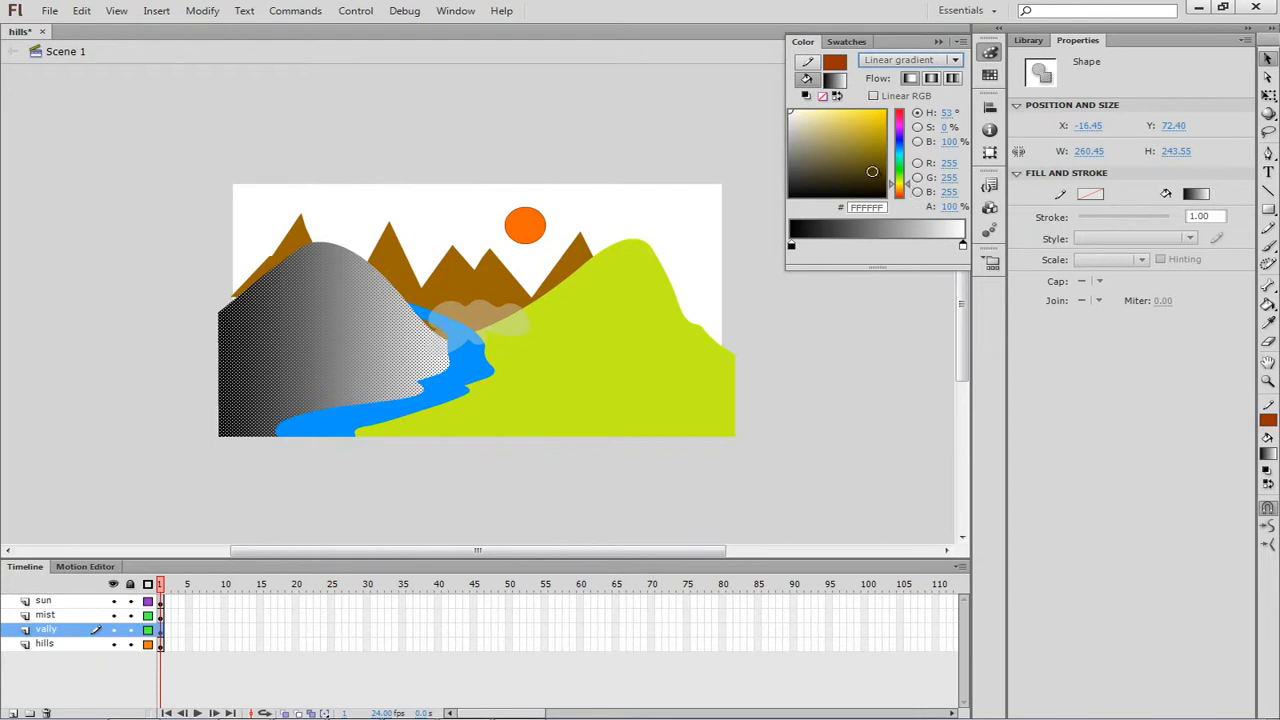
click(862, 158)
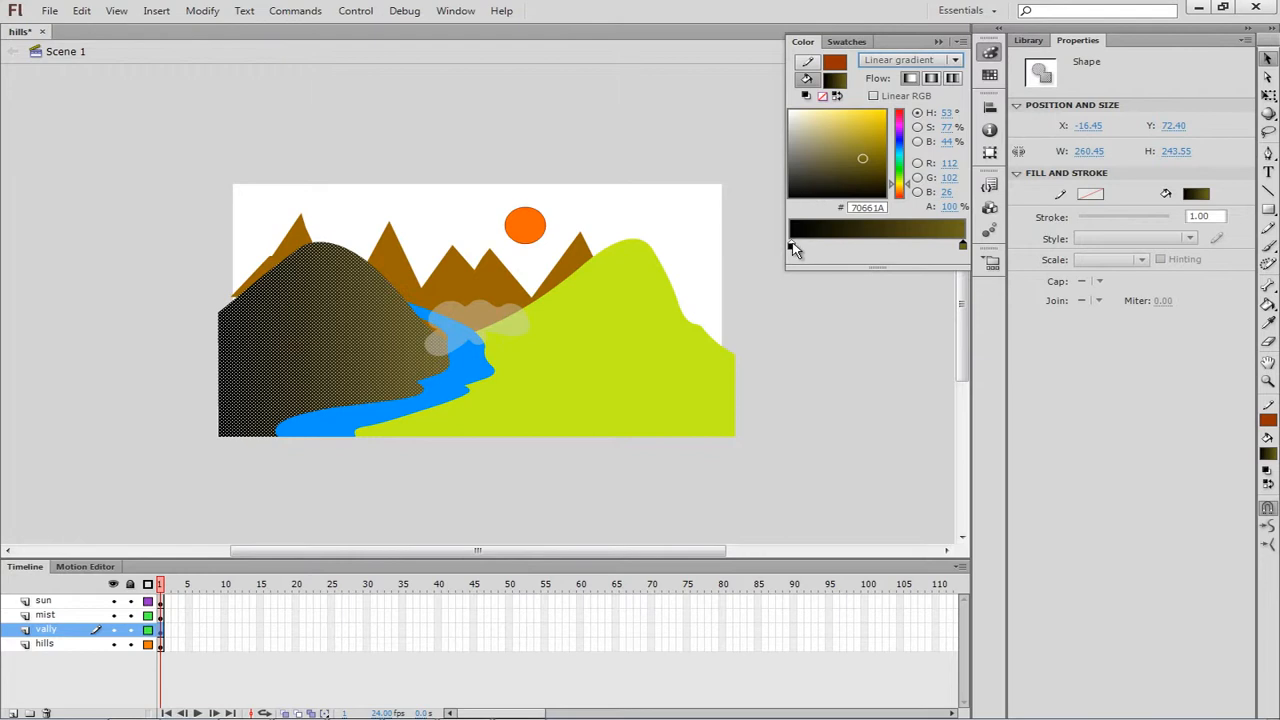
Set the hill gradient's start colour to pale yellow E2E2AA and its end colour to dark brown 48410C
click(791, 245)
click(910, 189)
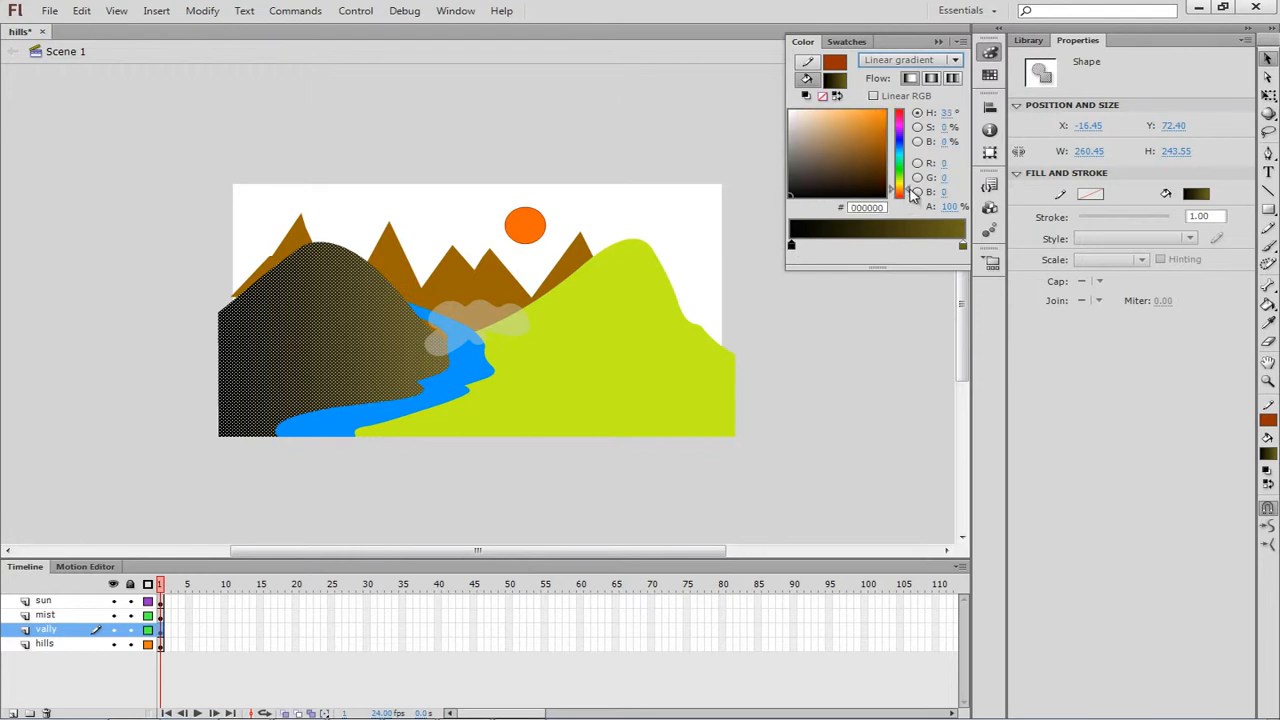
drag(911, 193, 912, 190)
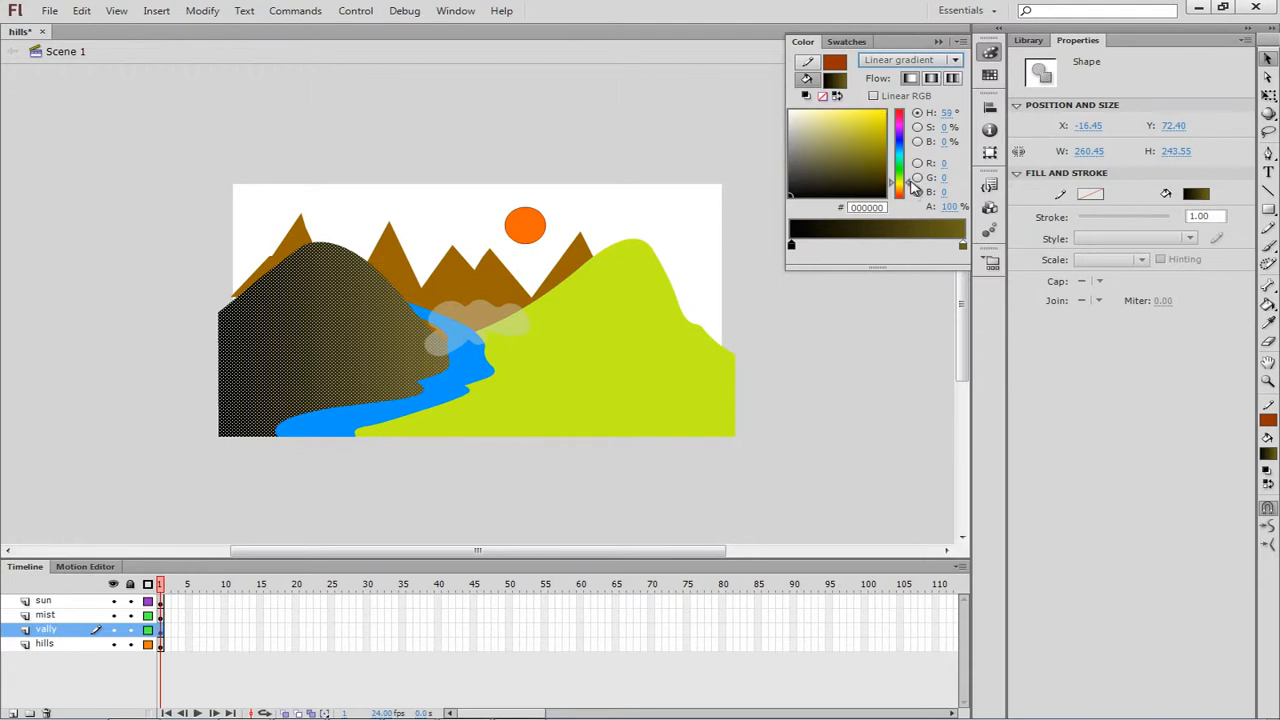
click(812, 119)
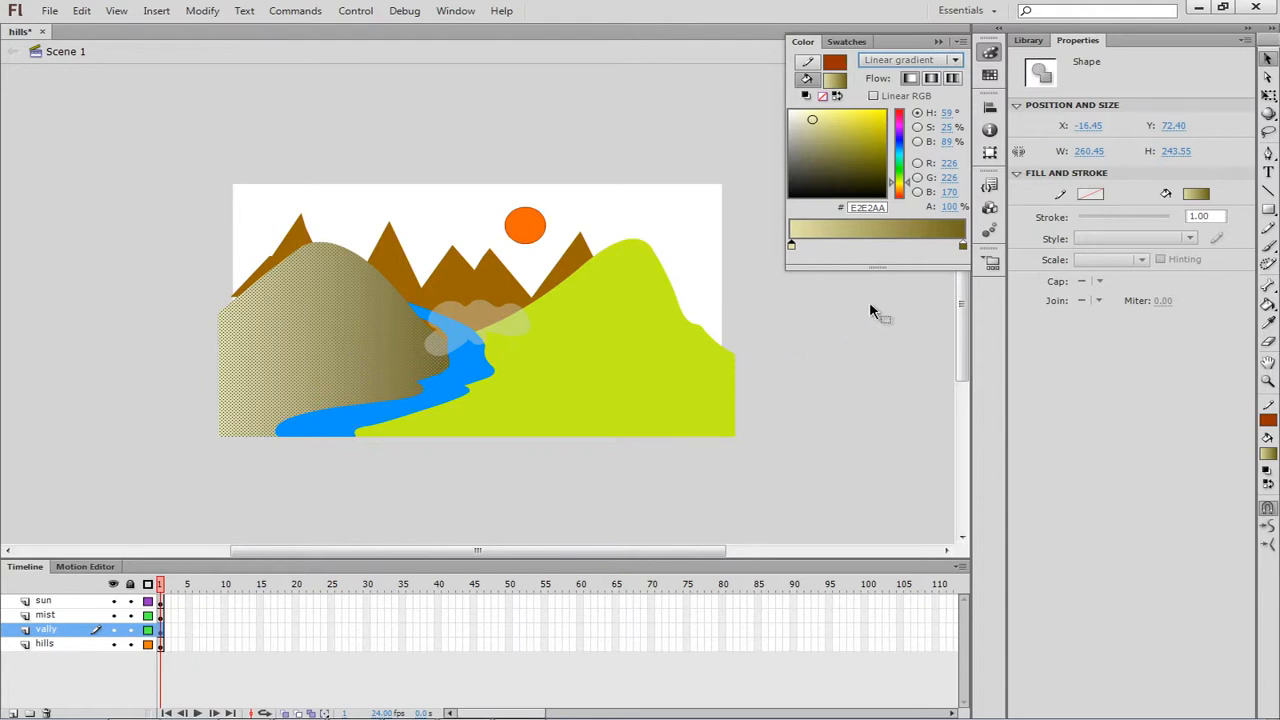
click(962, 246)
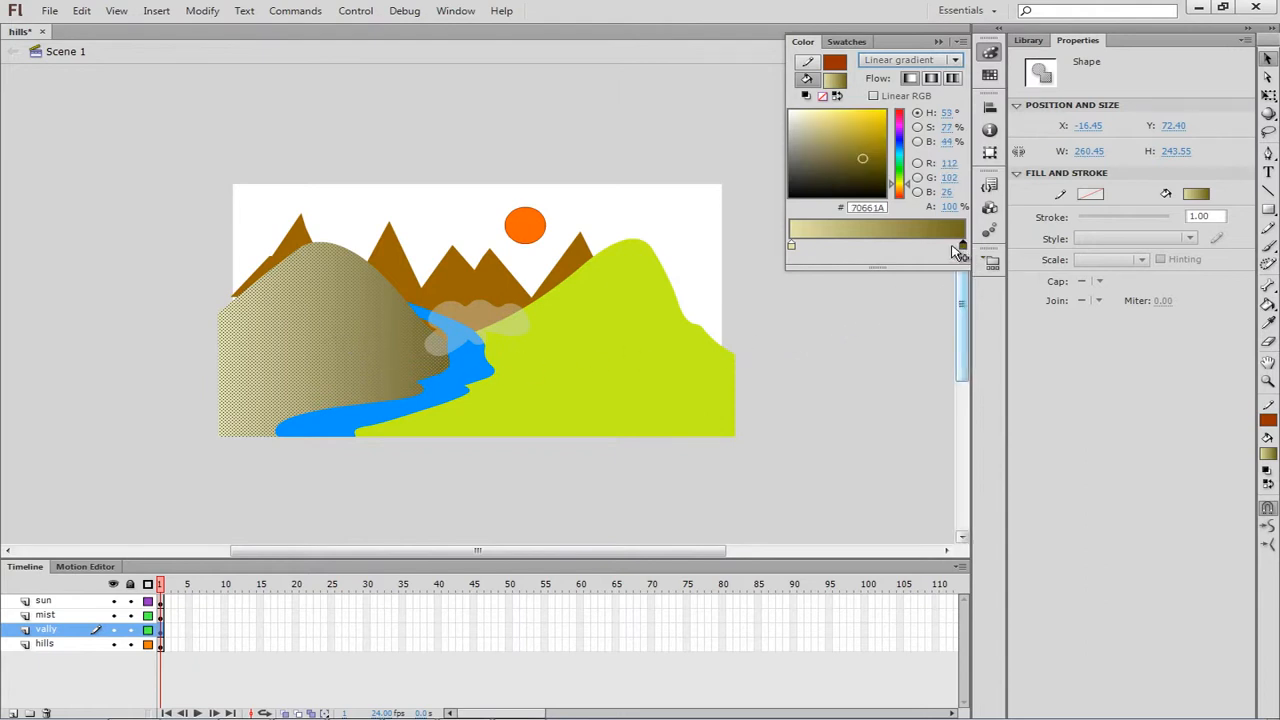
click(868, 172)
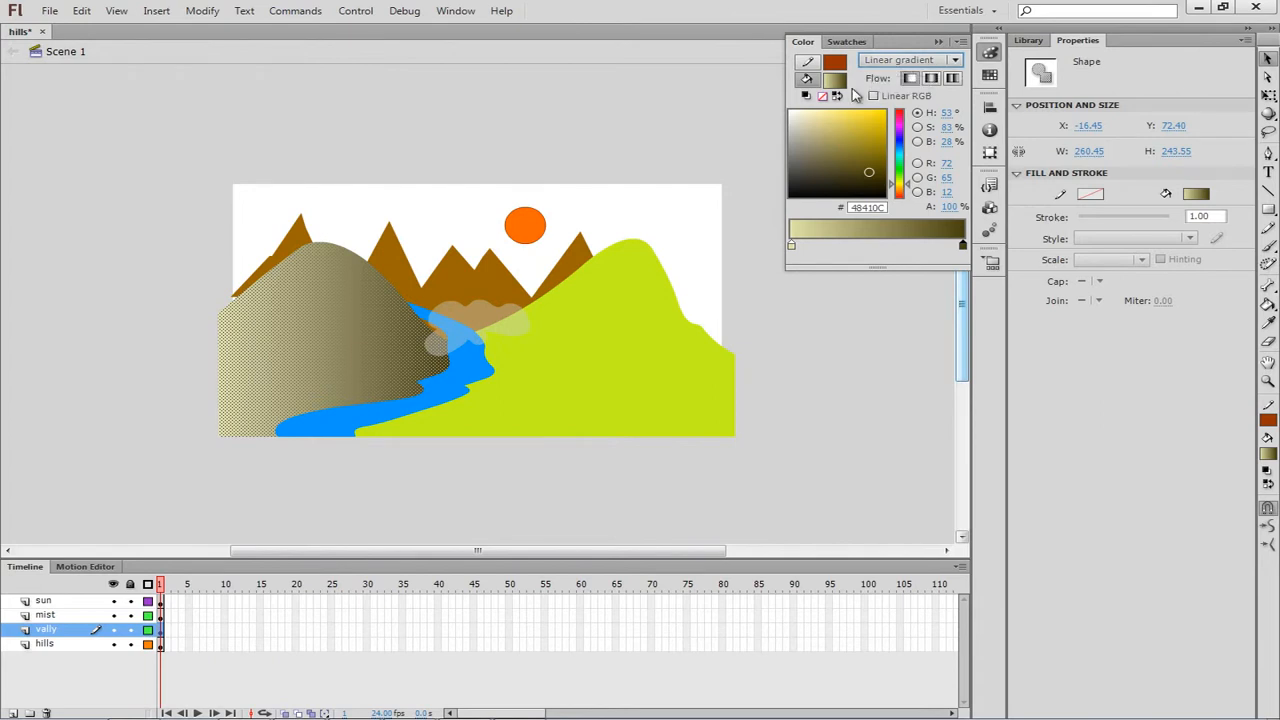
Change the hill's fill to a radial gradient and set its outer colour to olive 91891B
click(955, 60)
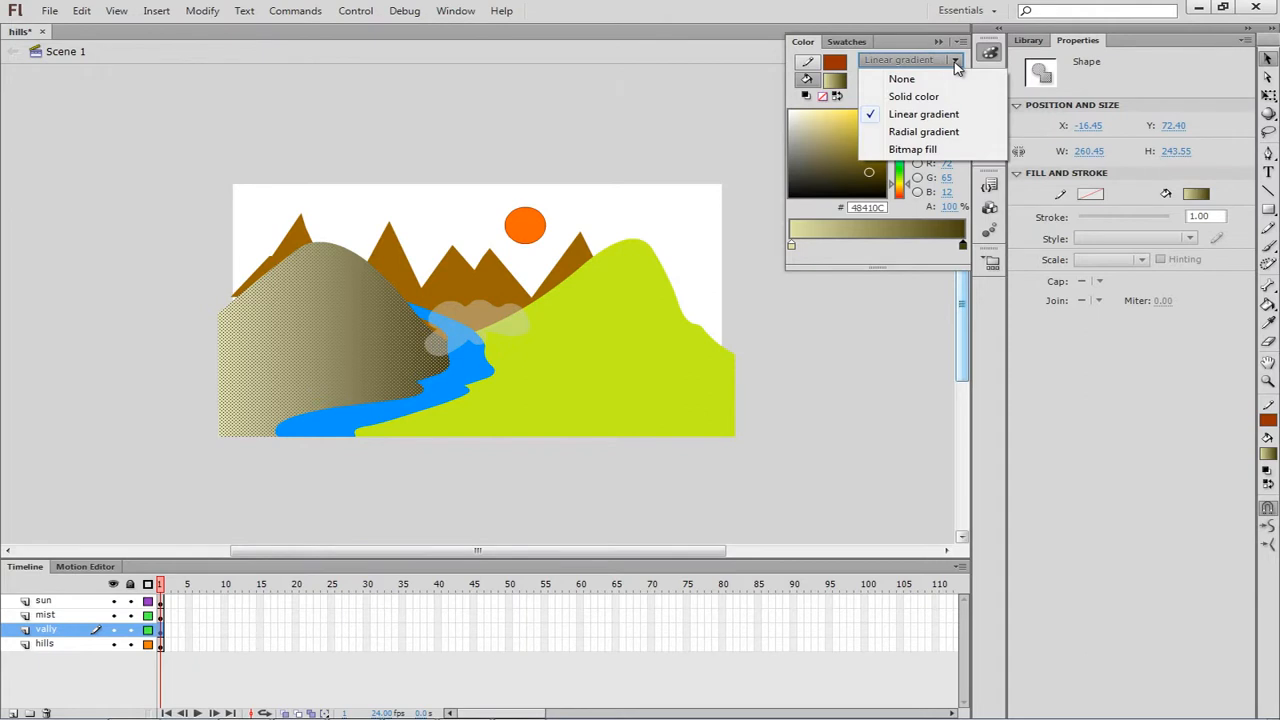
click(913, 132)
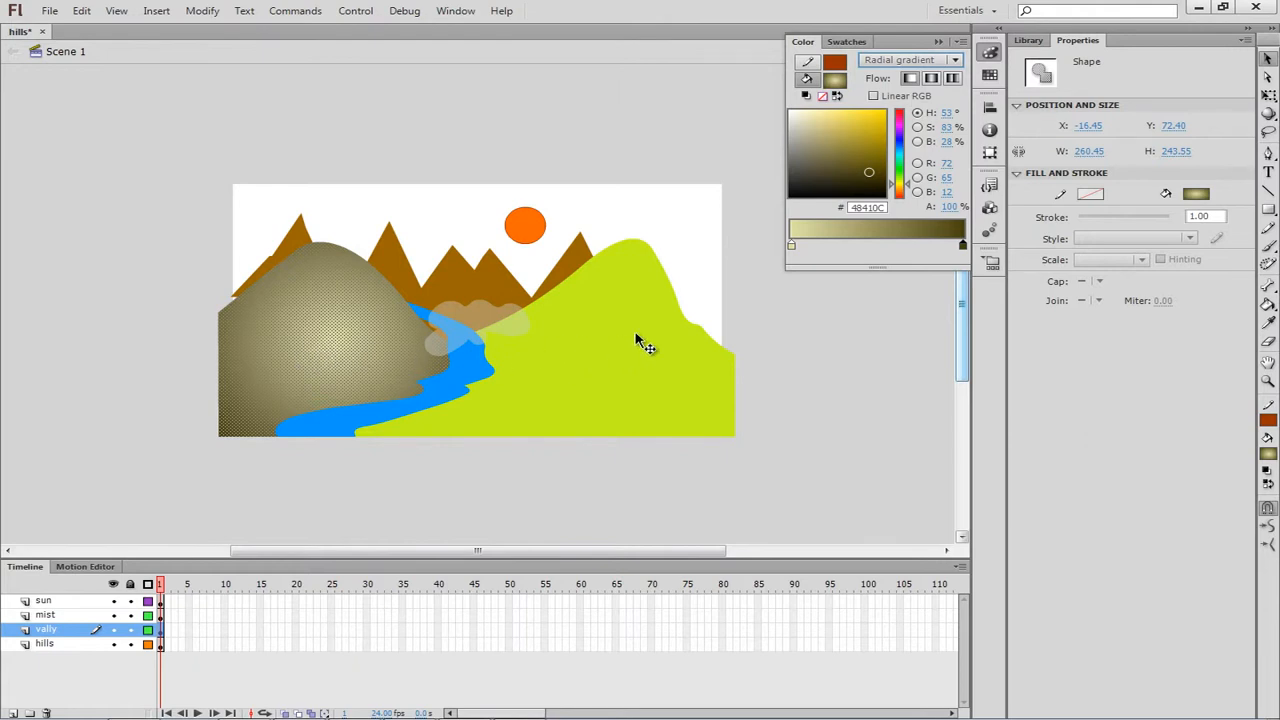
click(857, 150)
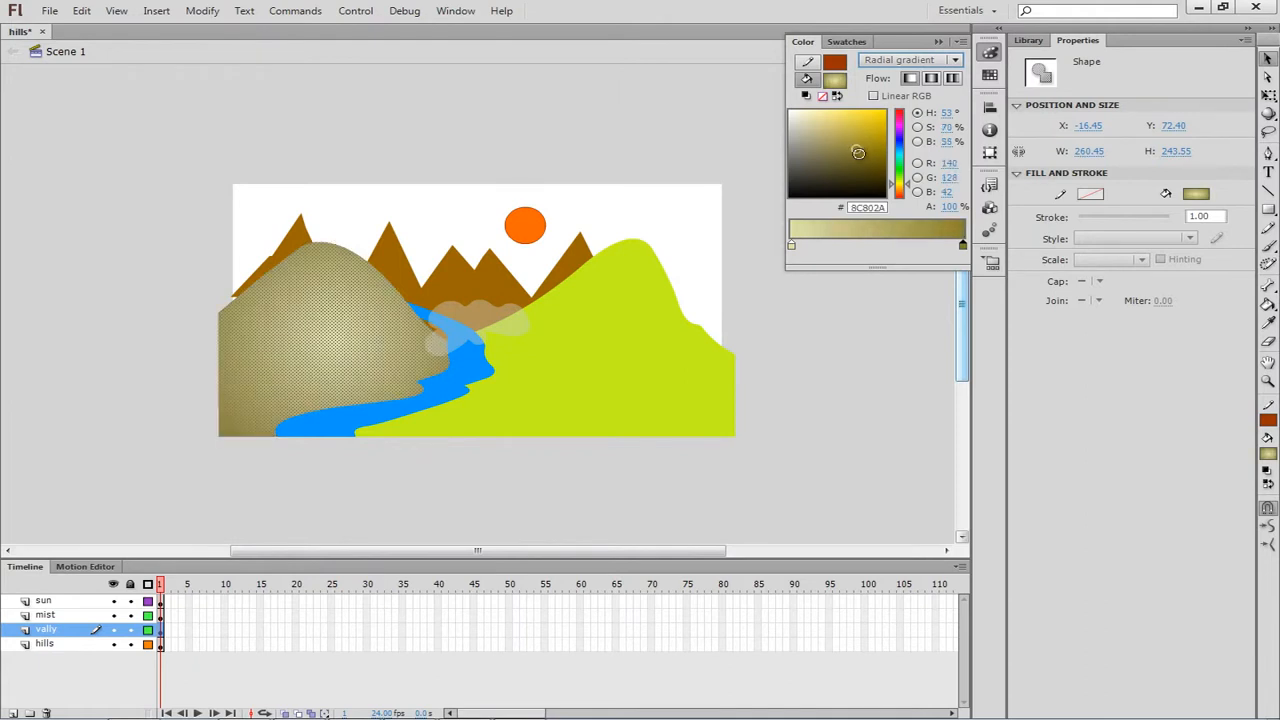
click(858, 153)
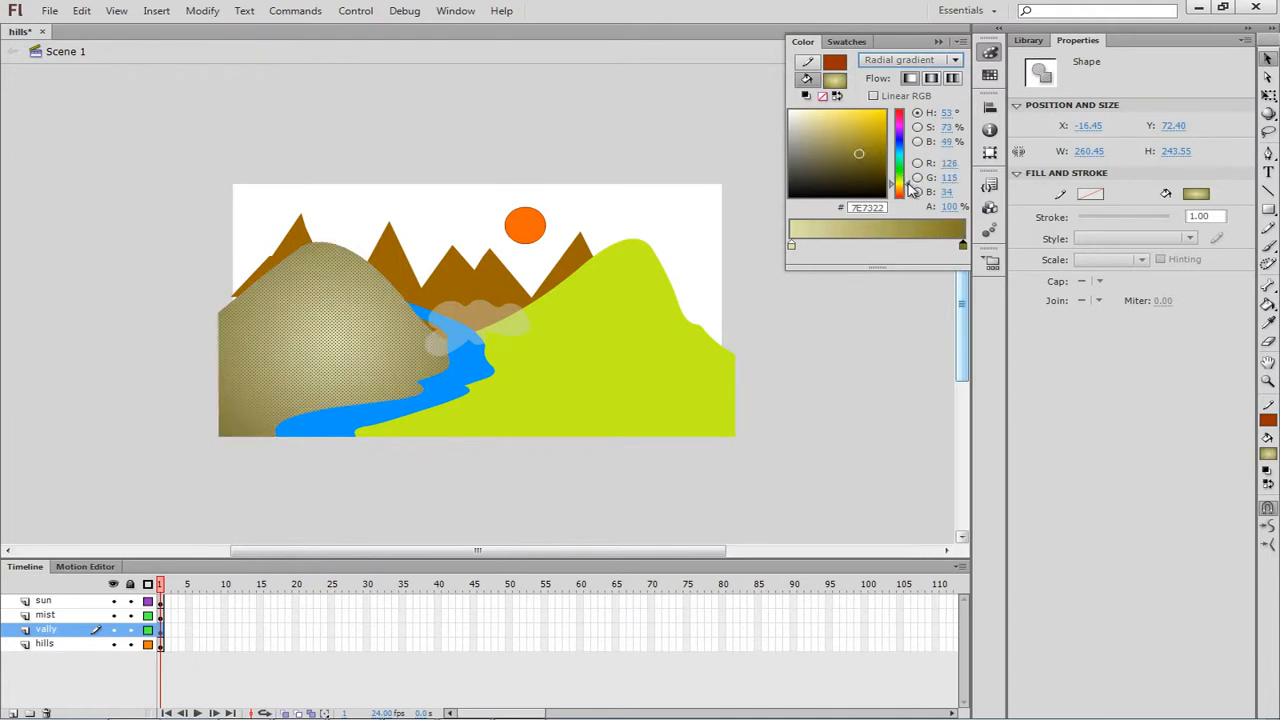
drag(908, 184, 907, 184)
click(849, 148)
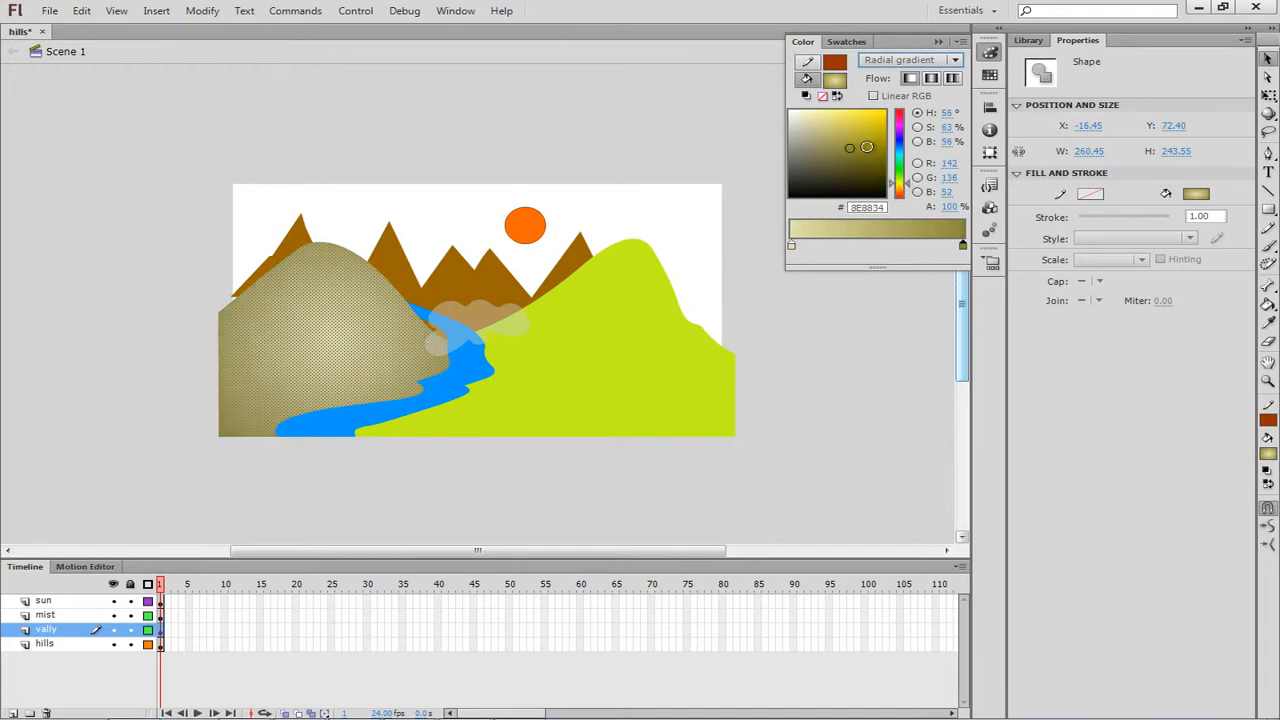
click(868, 153)
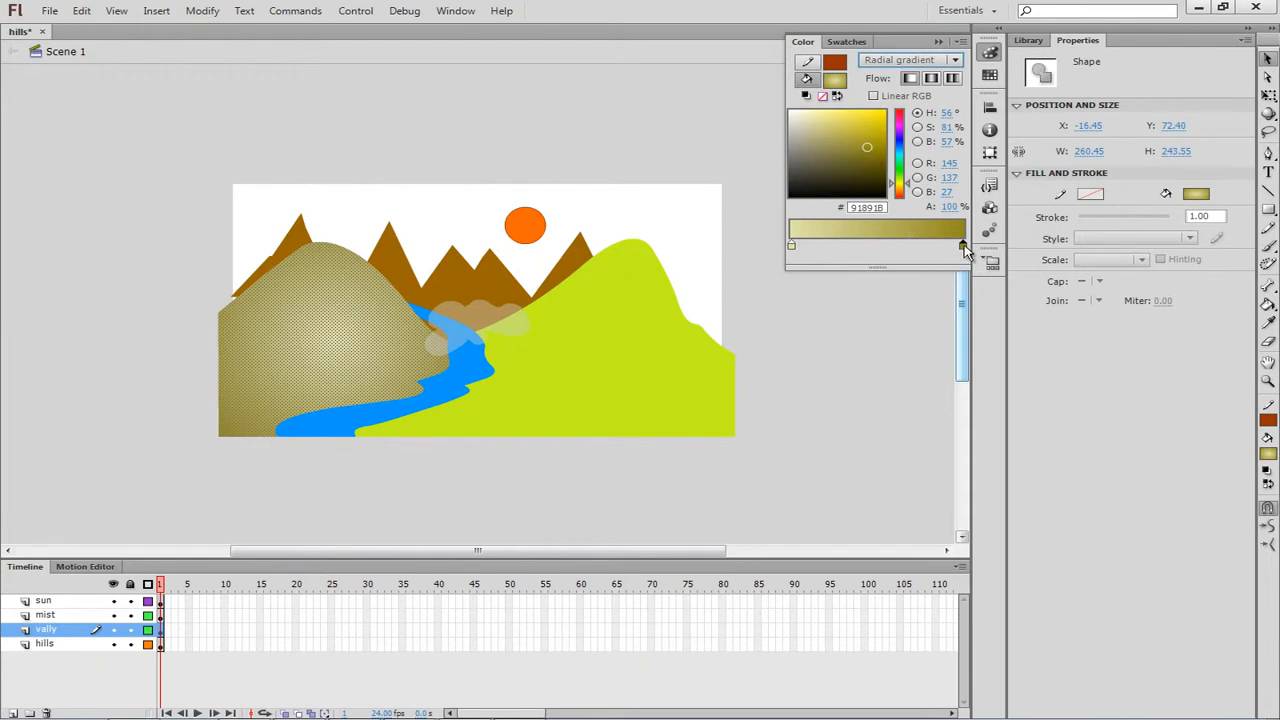
Move the radial gradient's outer colour stop slightly inward and set its colour to 919813
drag(962, 252, 955, 252)
drag(865, 142, 873, 145)
mouse_move(912, 190)
mouse_down()
mouse_move(912, 175)
mouse_move(909, 187)
mouse_up()
click(836, 82)
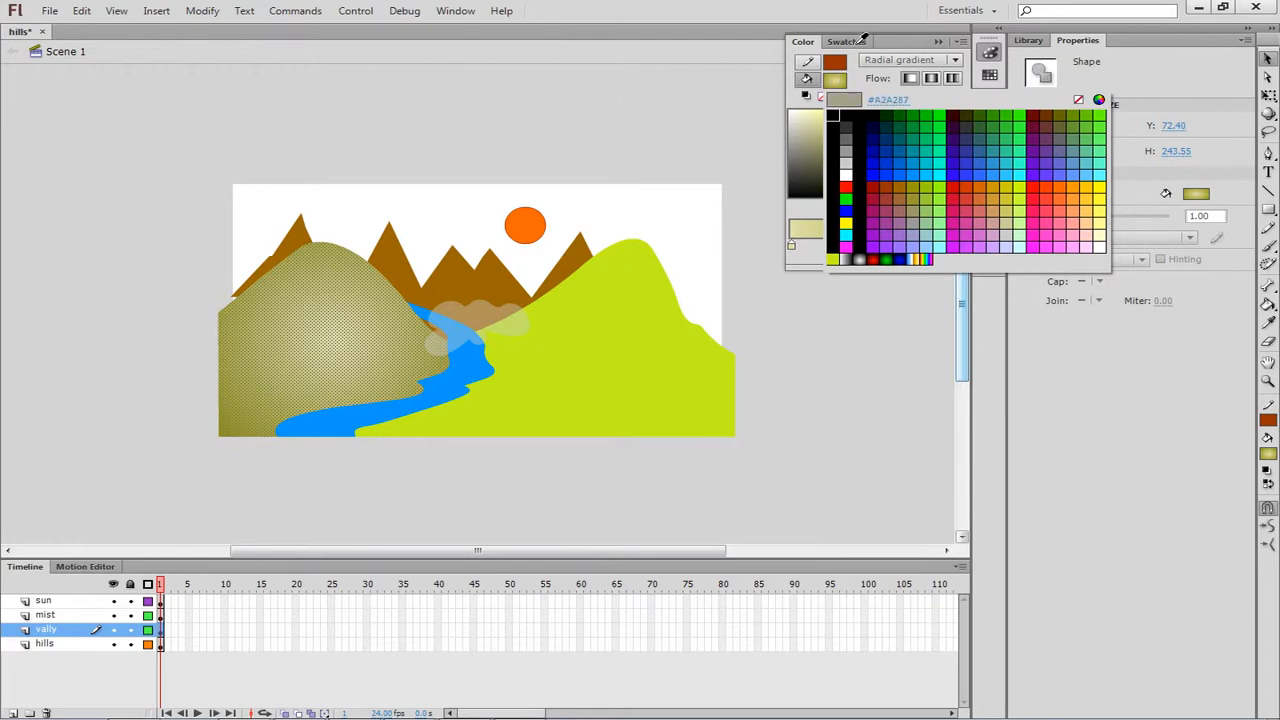
click(860, 40)
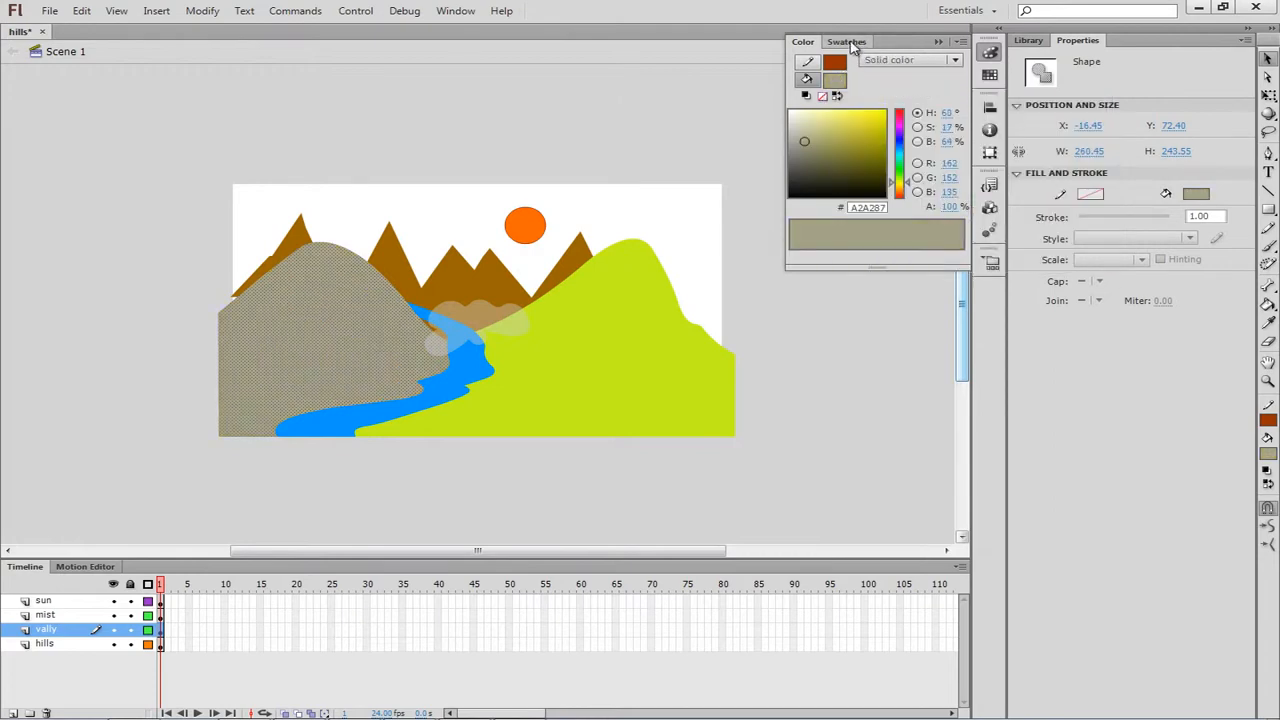
click(848, 42)
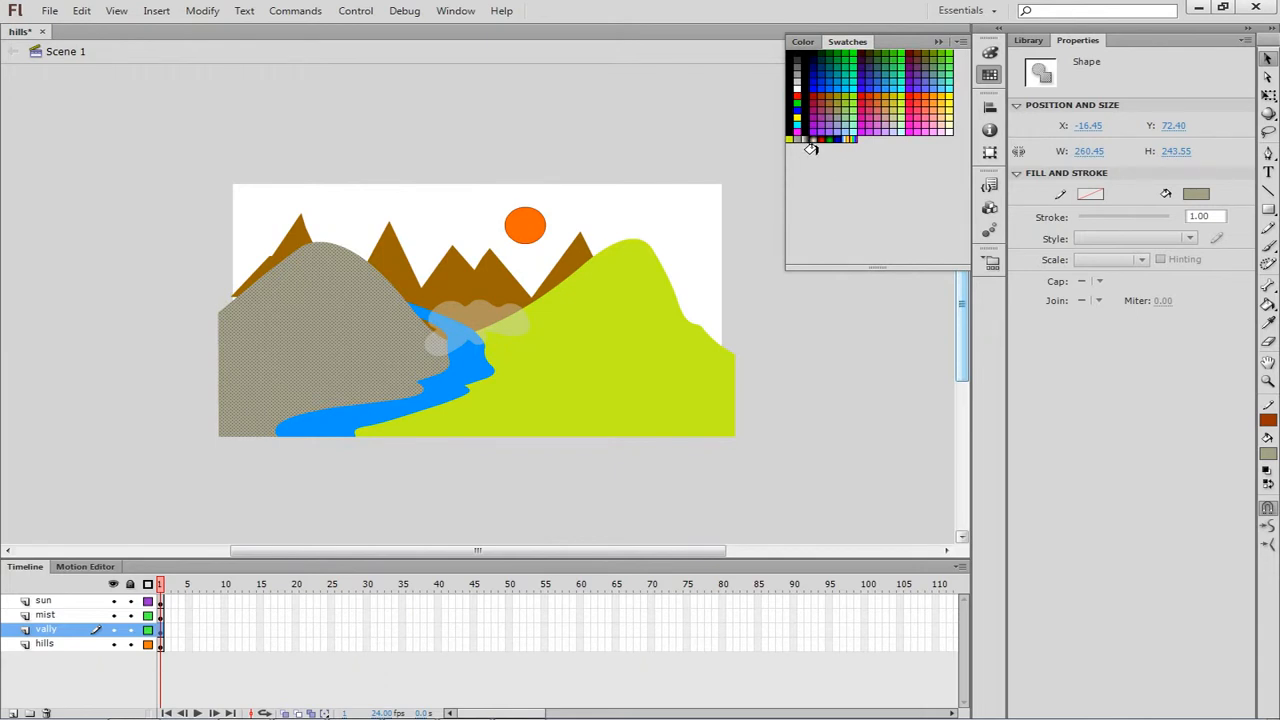
click(805, 42)
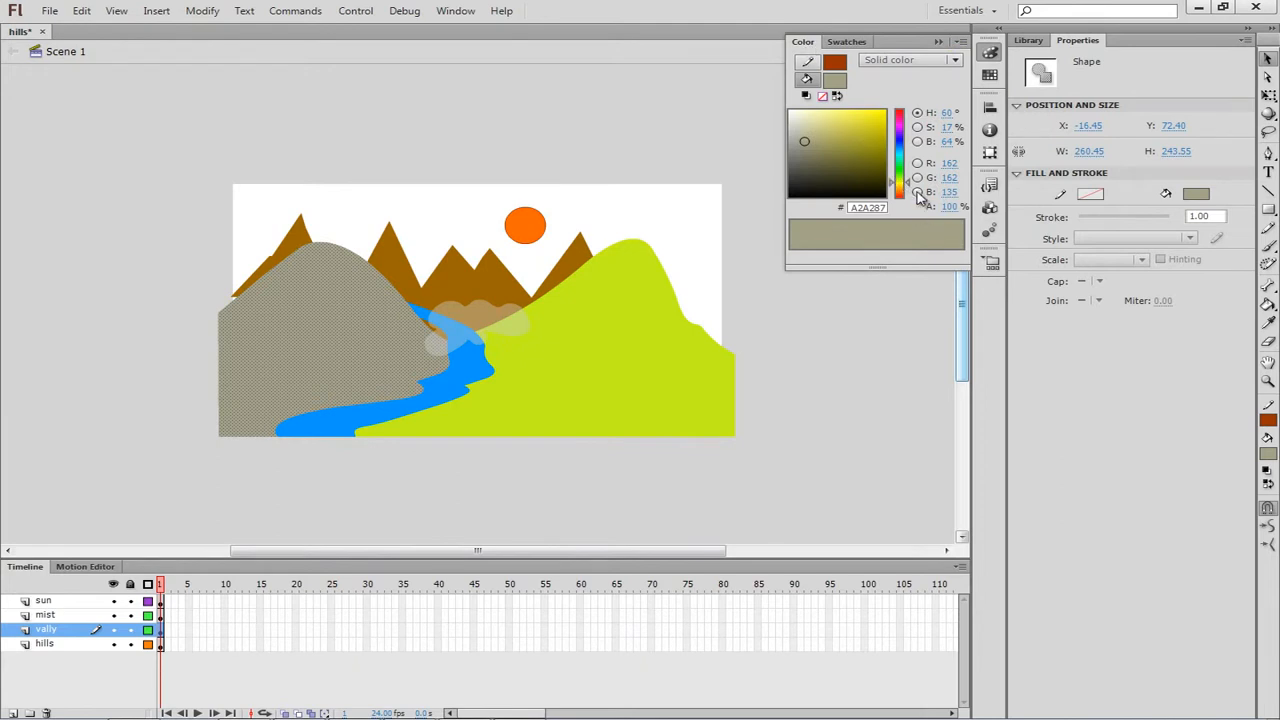
click(955, 62)
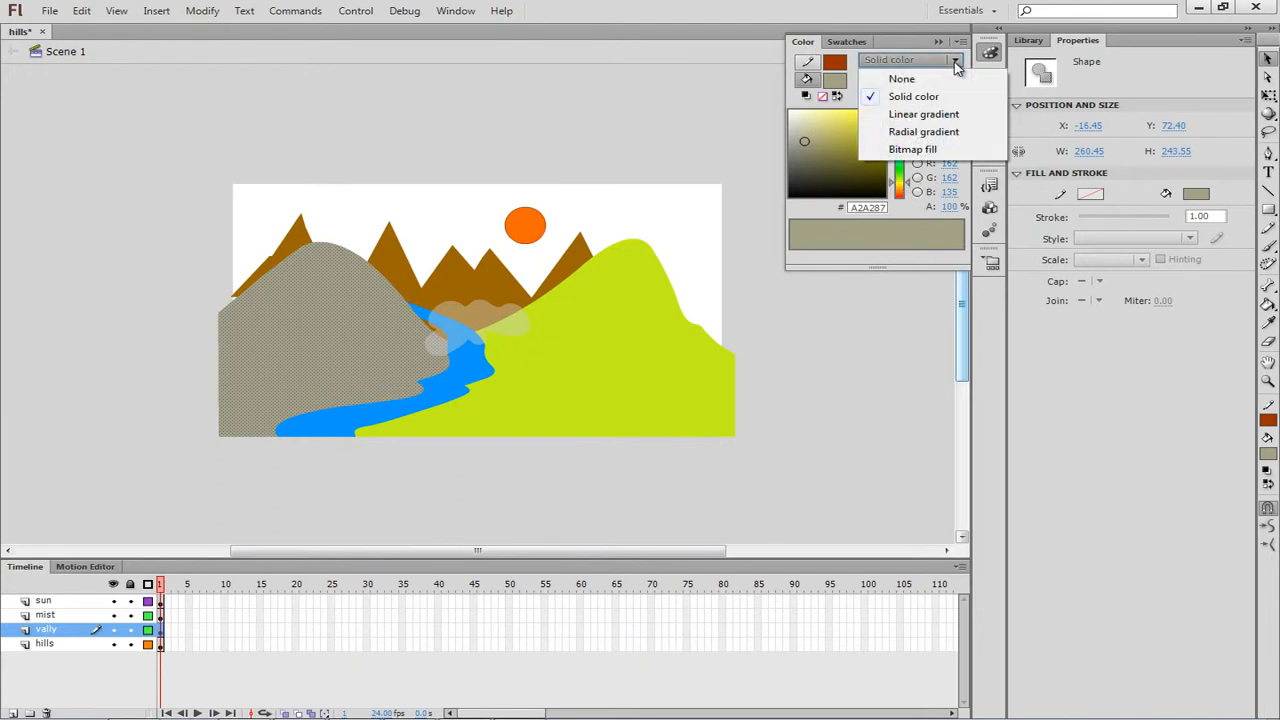
click(916, 133)
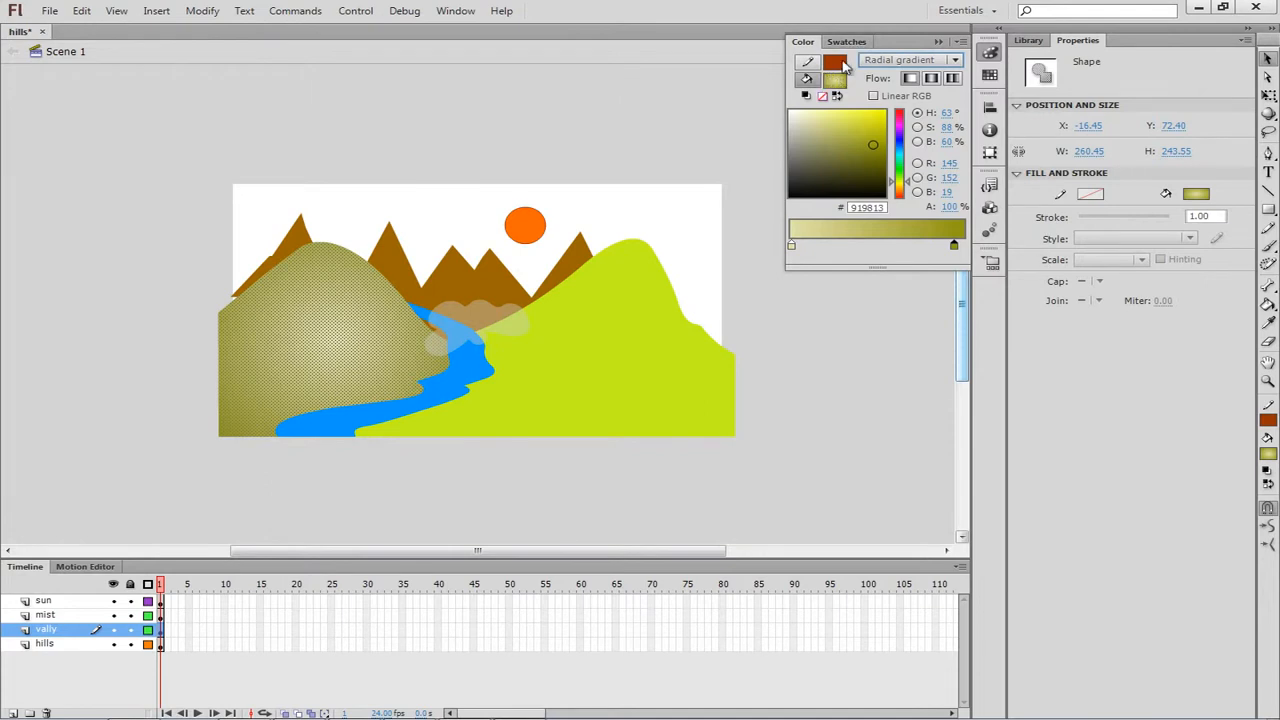
Add the hill's olive radial gradient to the document's colour swatches
click(847, 42)
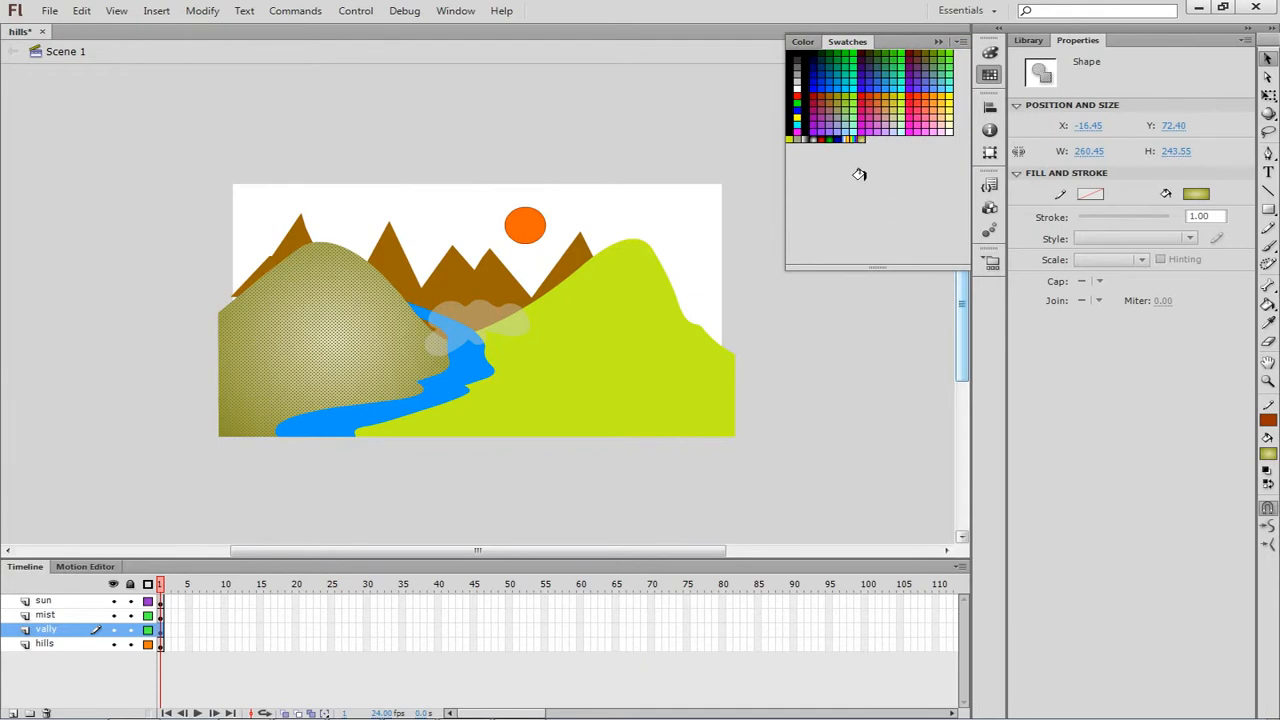
click(808, 44)
click(845, 43)
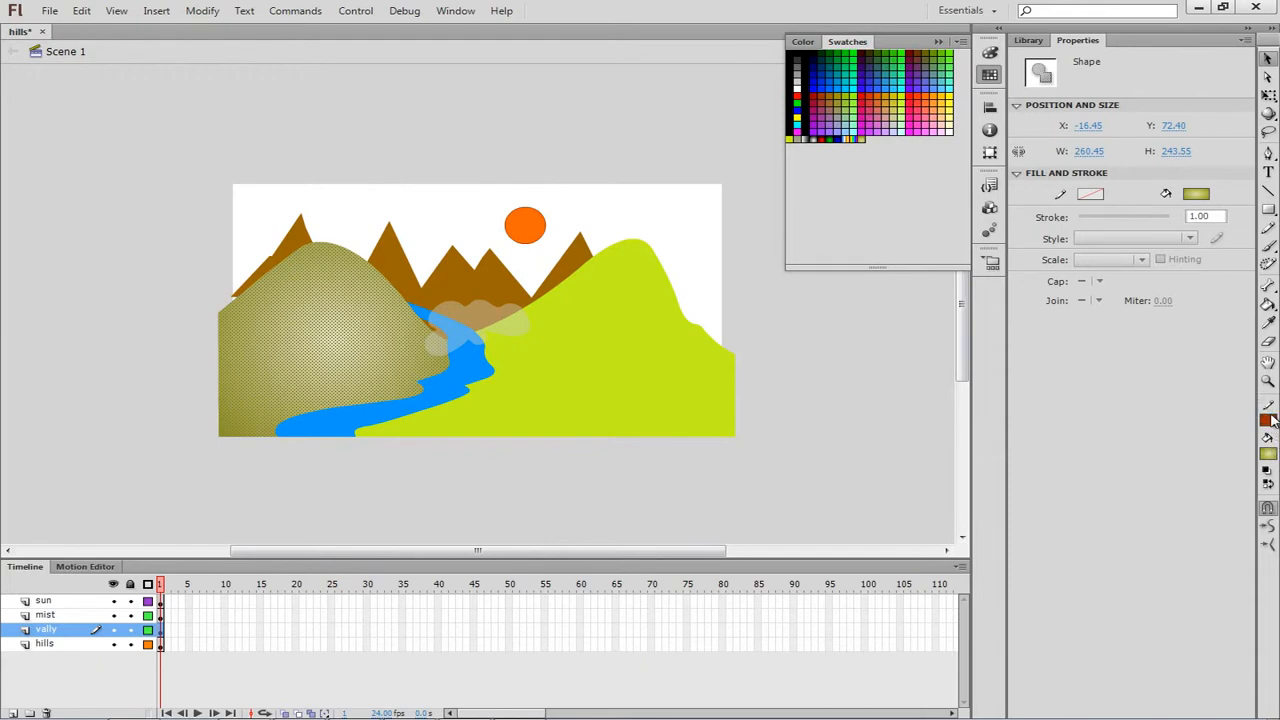
Fill the green hill on the far side of the river with the olive radial gradient using the Paint Bucket, and deselect everything
click(1267, 305)
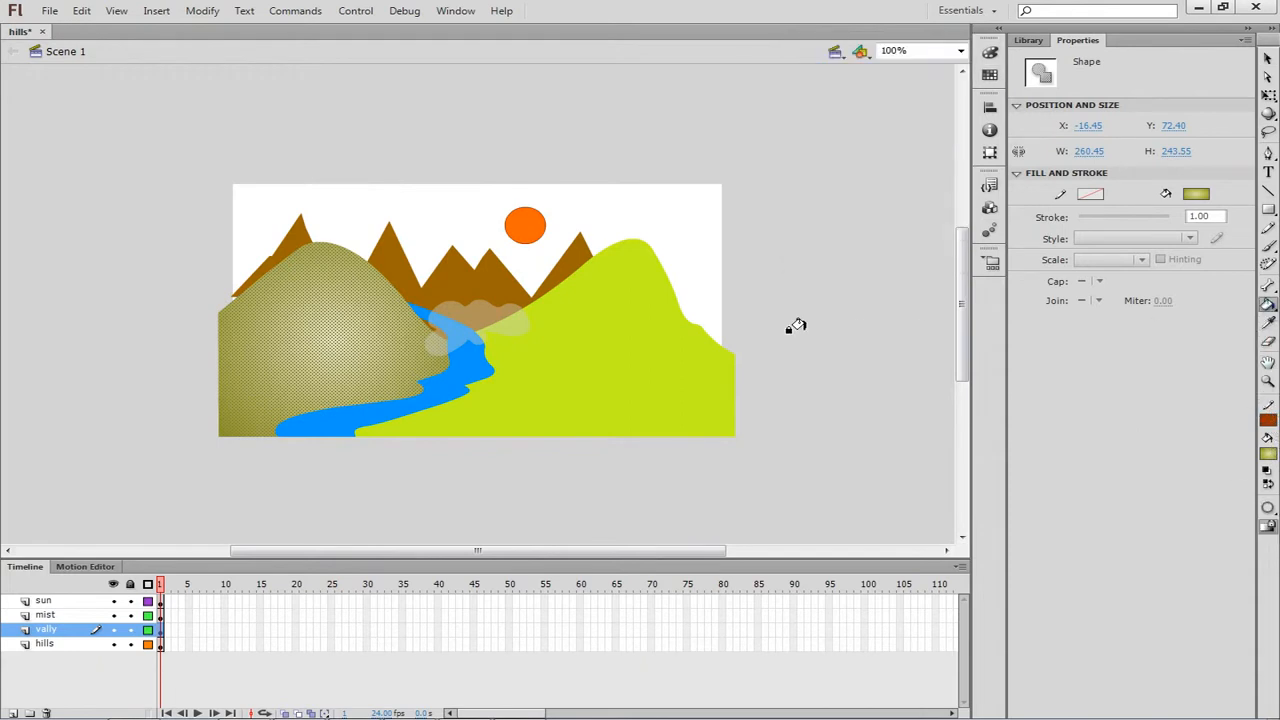
click(631, 335)
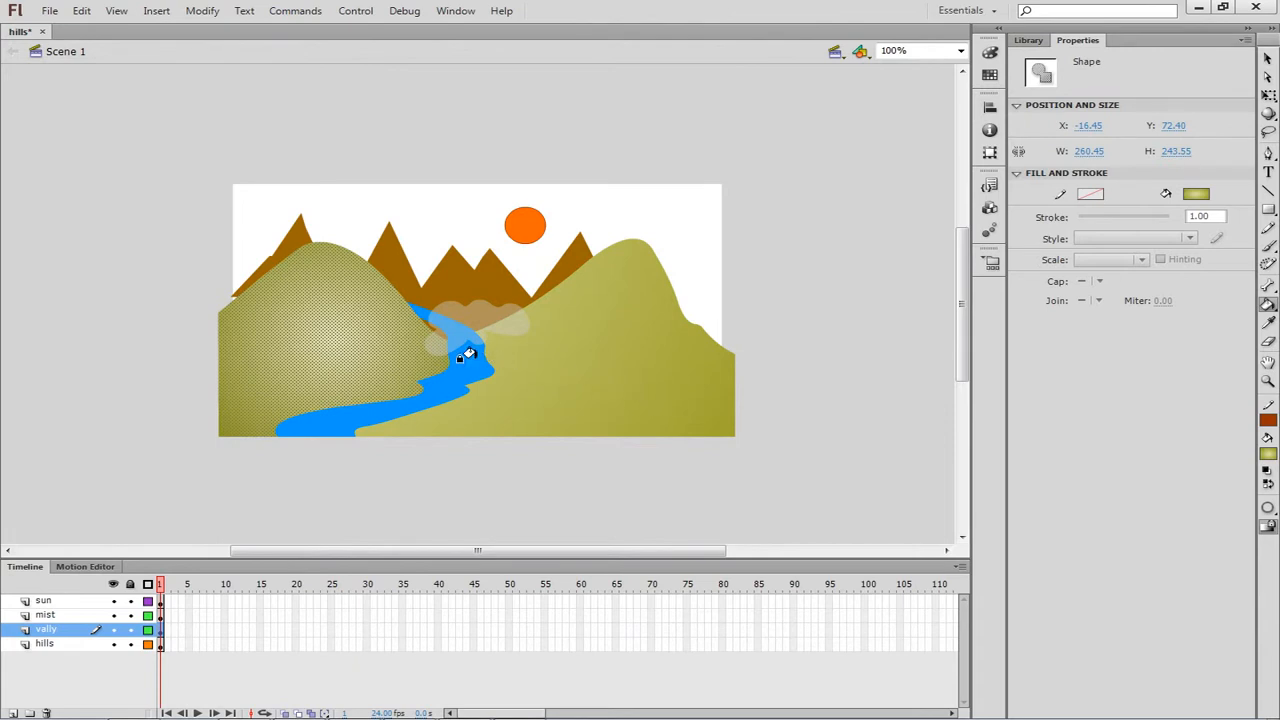
click(1267, 58)
click(697, 222)
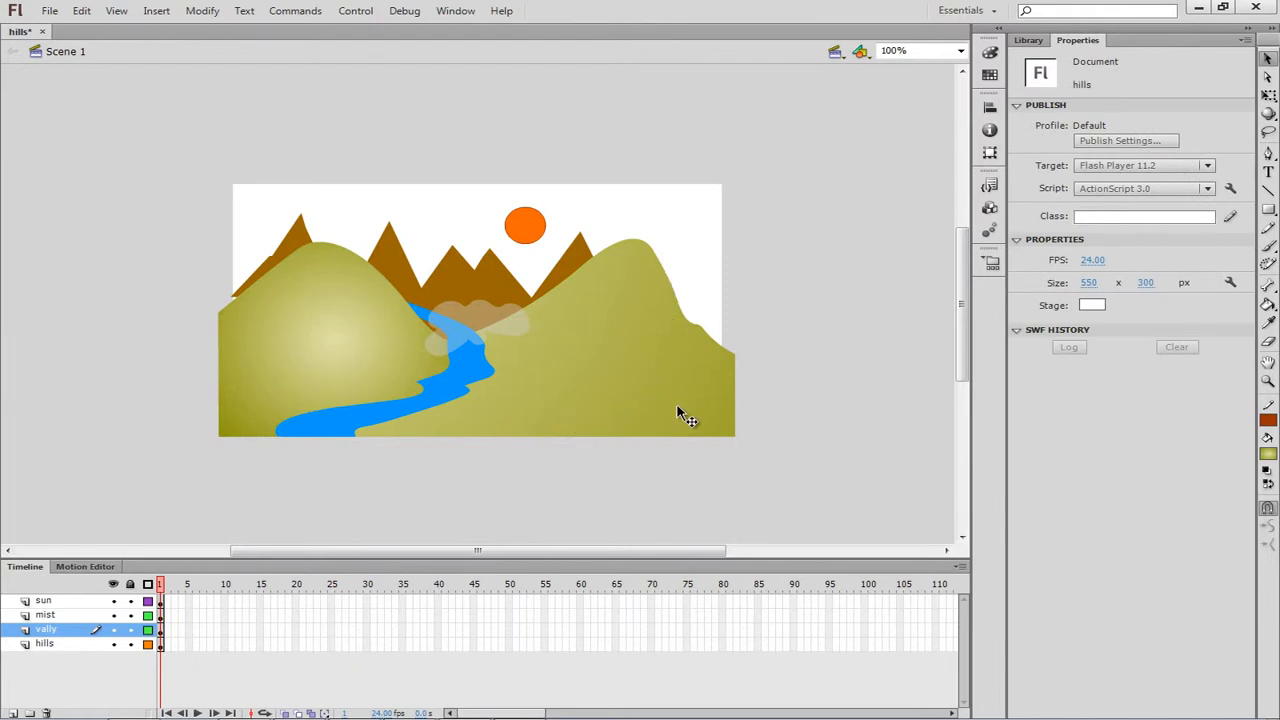
Refill the hill on the far side of the river with the saved olive radial gradient swatch using the Paint Bucket
click(1267, 455)
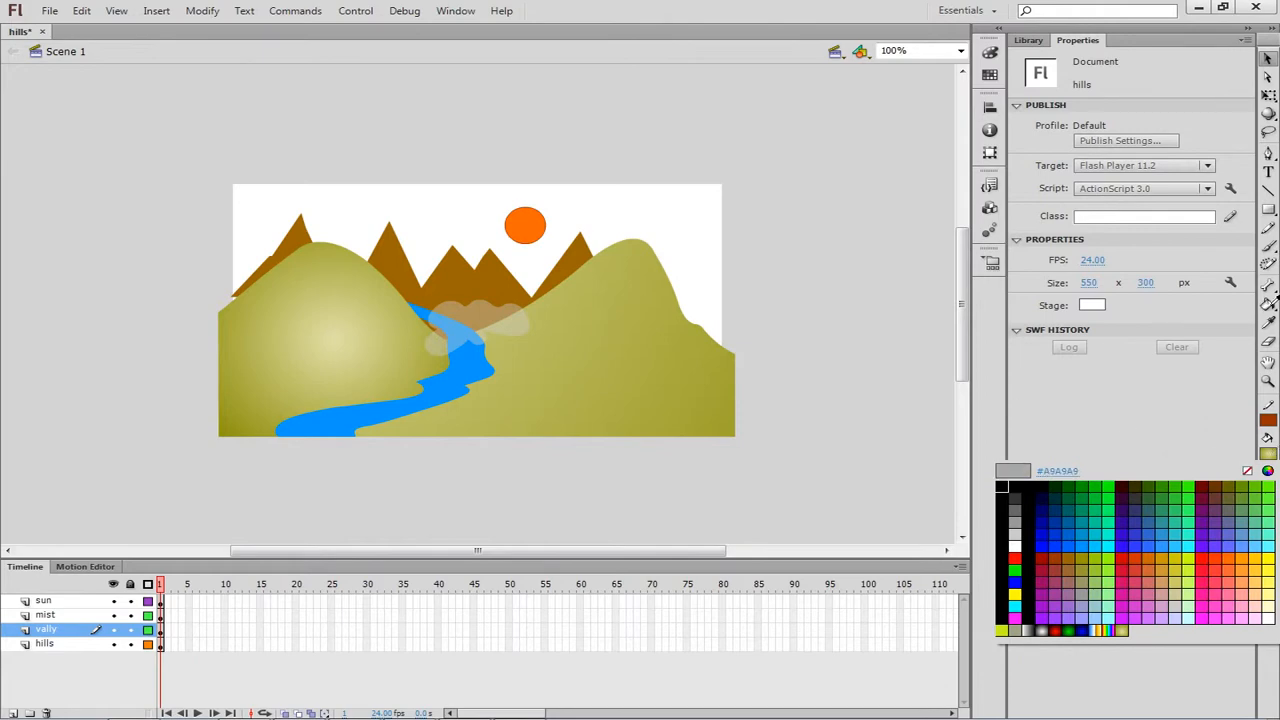
click(1272, 312)
click(1268, 305)
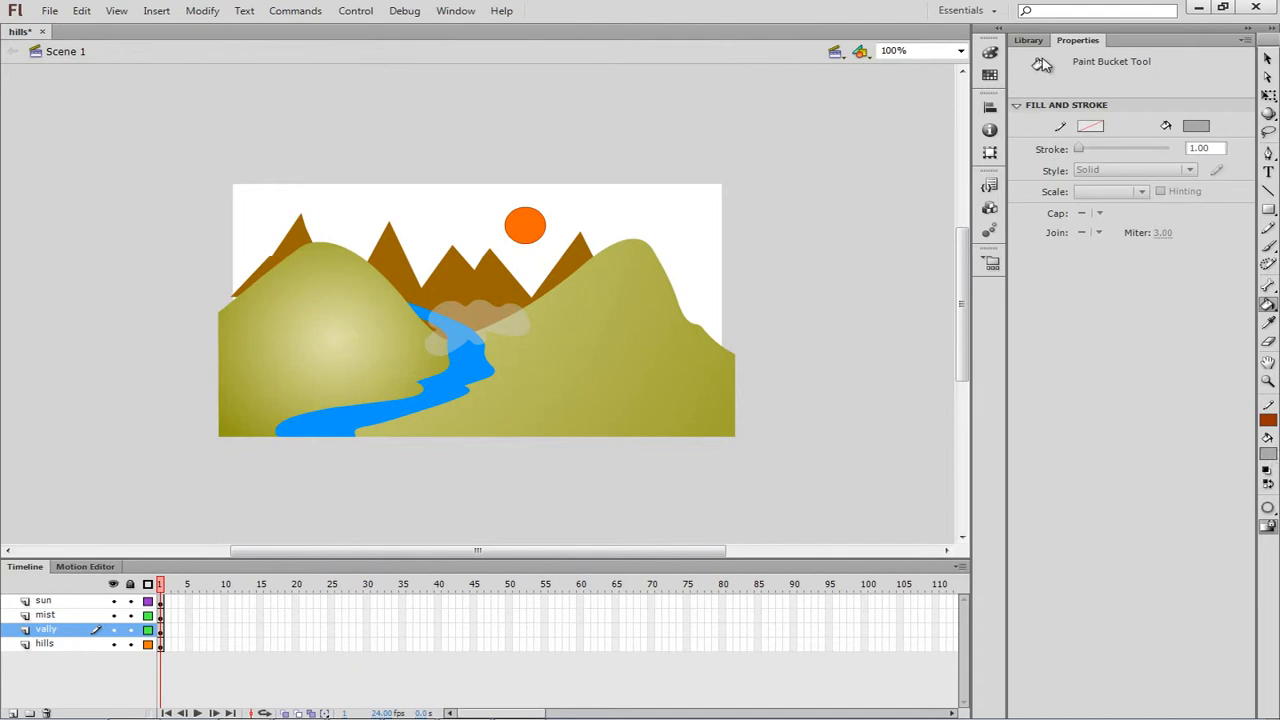
click(990, 74)
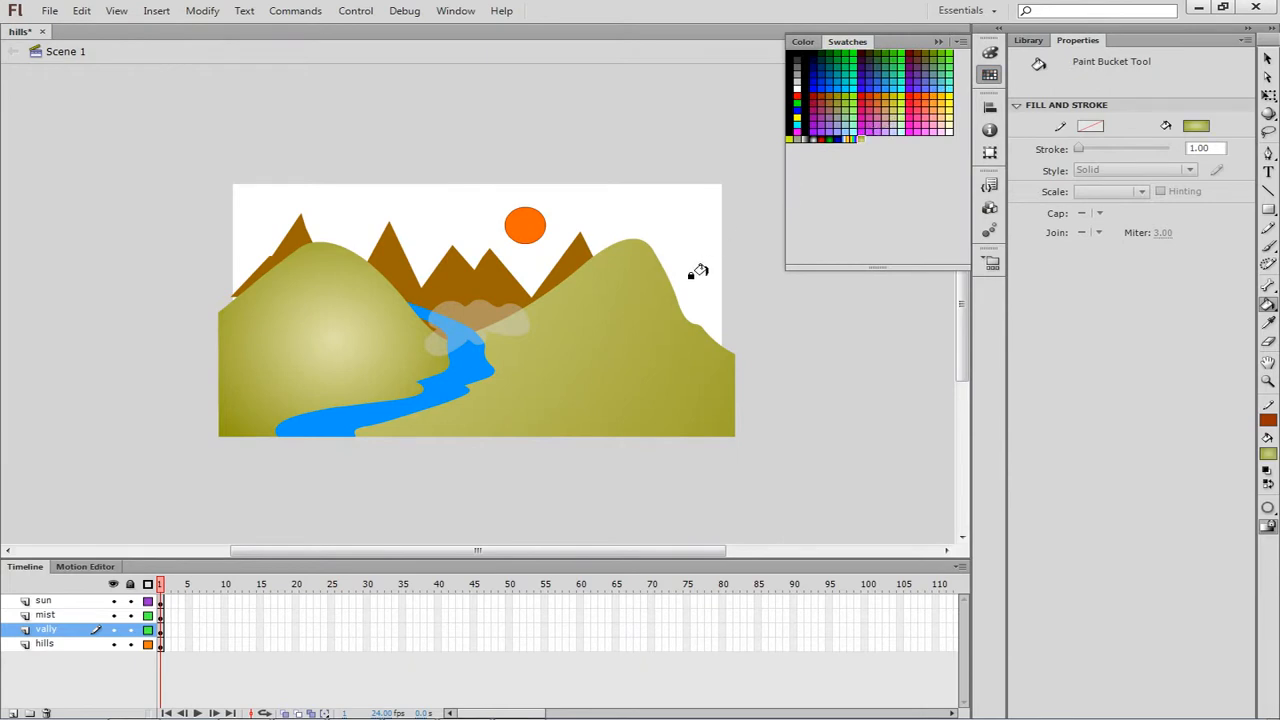
click(637, 326)
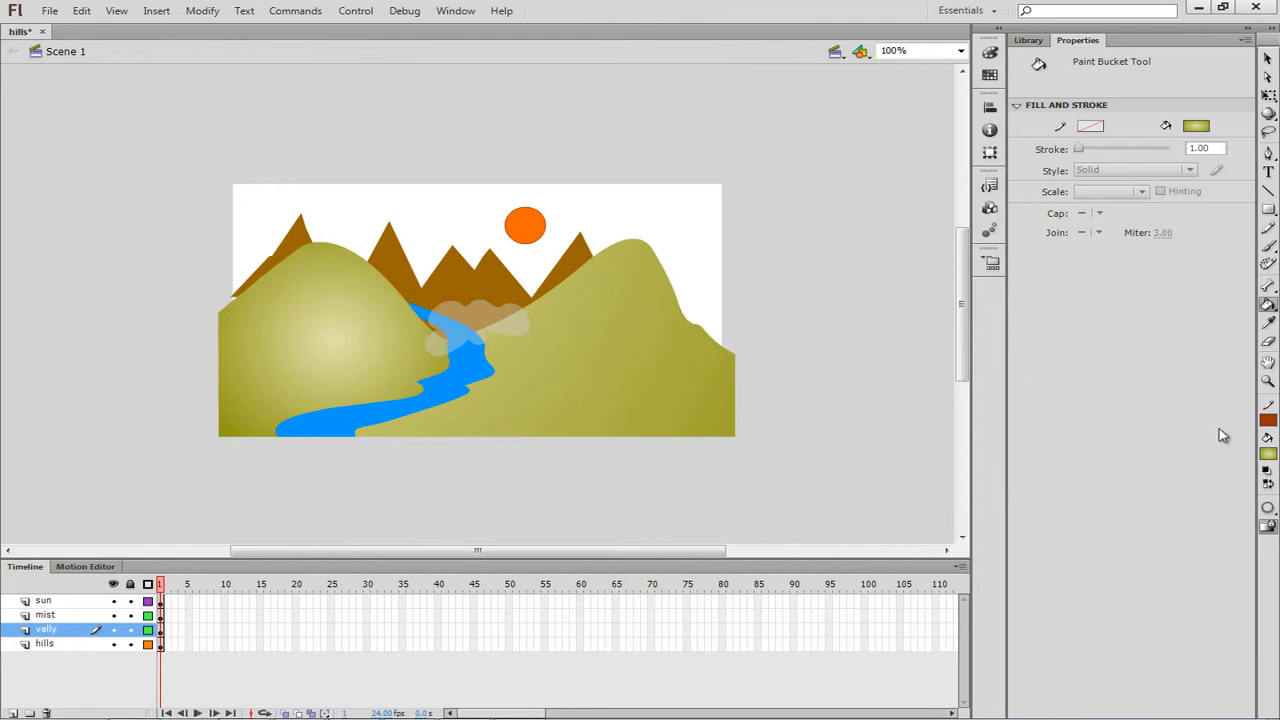
click(995, 54)
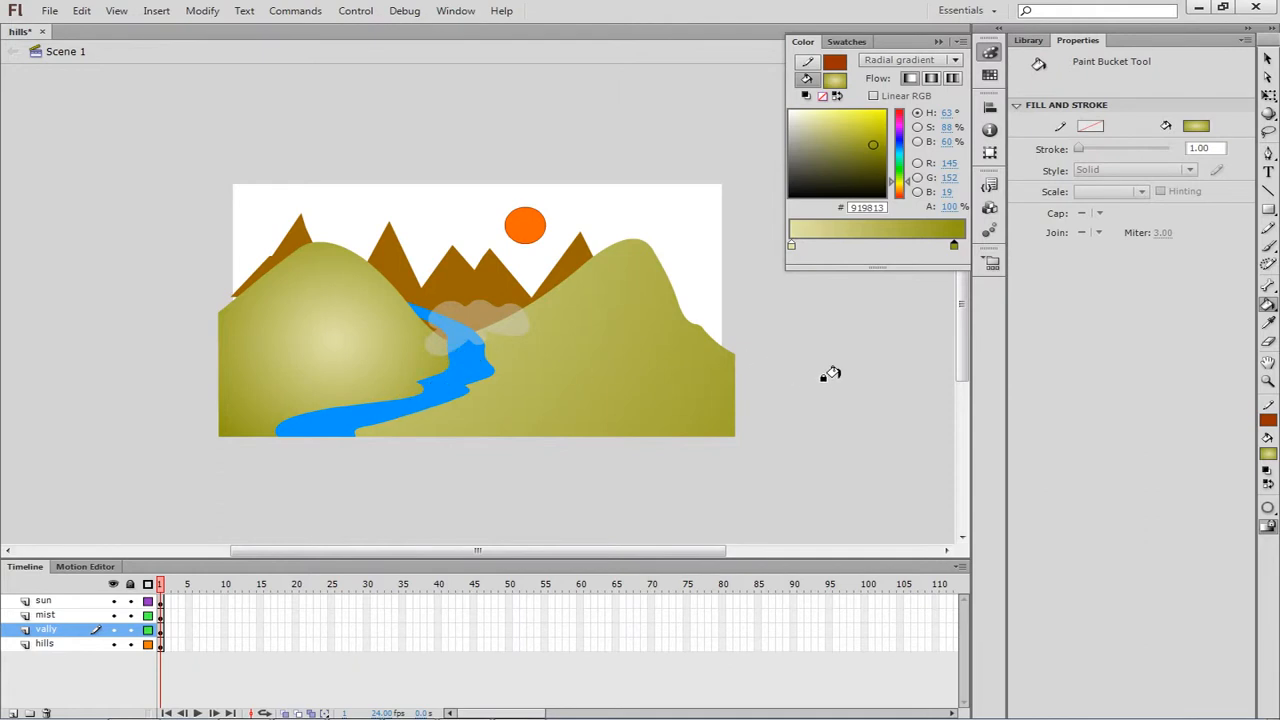
Select the blue river and change its fill to a linear gradient
click(1267, 58)
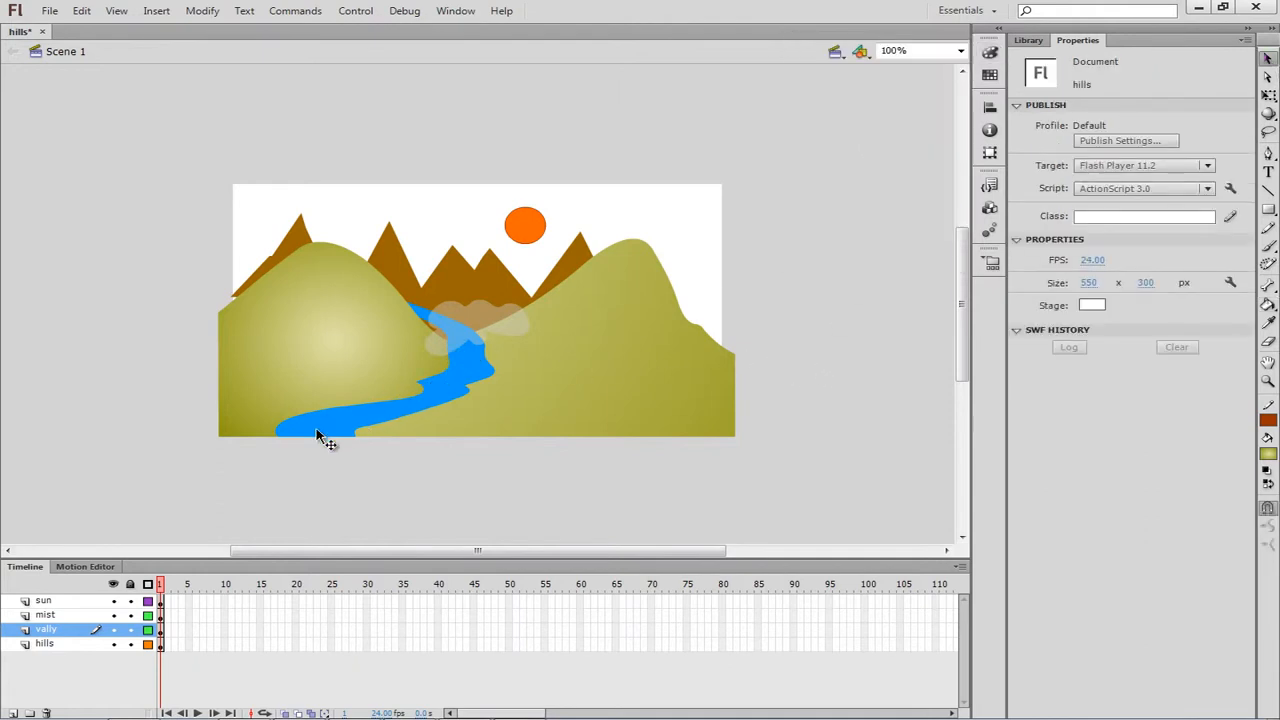
click(365, 427)
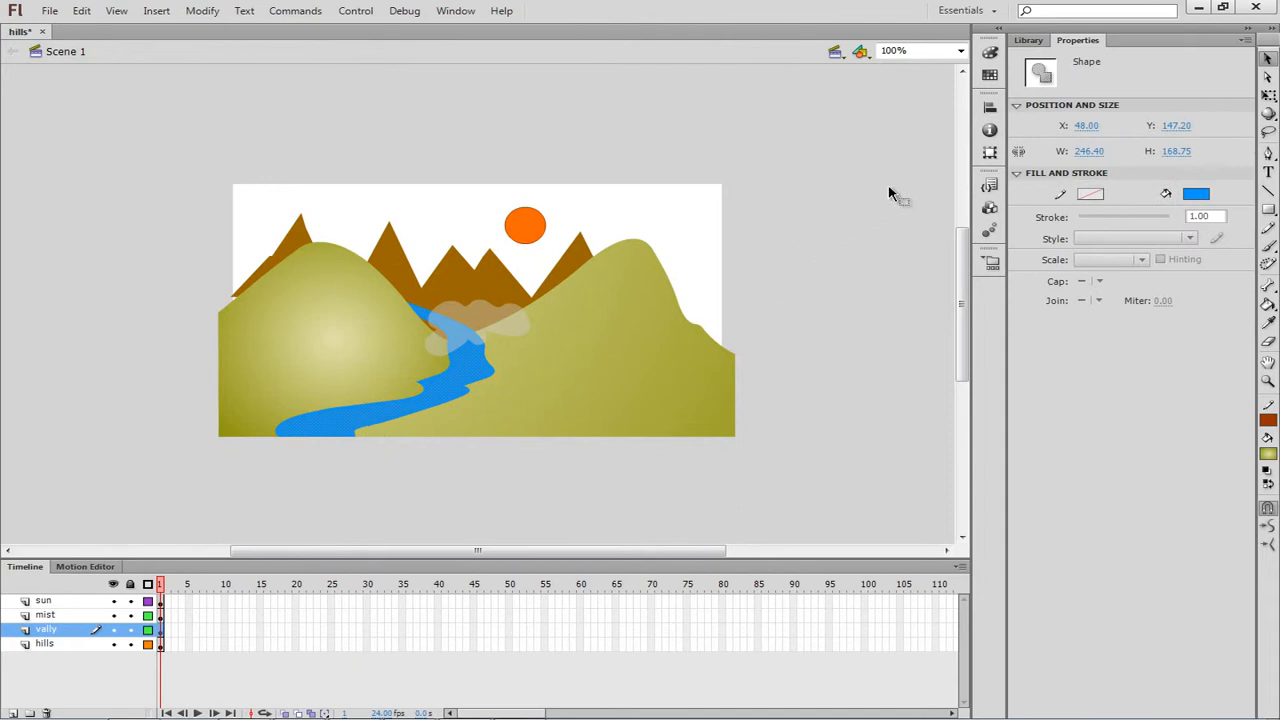
click(989, 52)
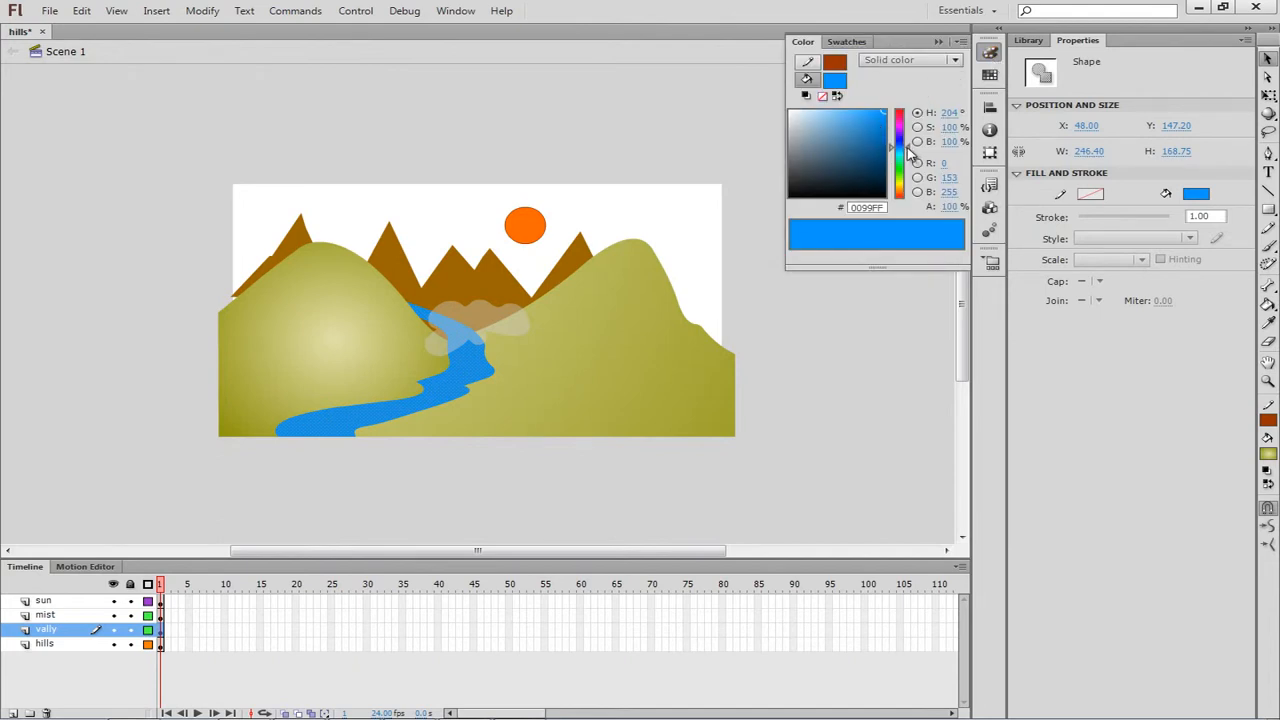
click(945, 60)
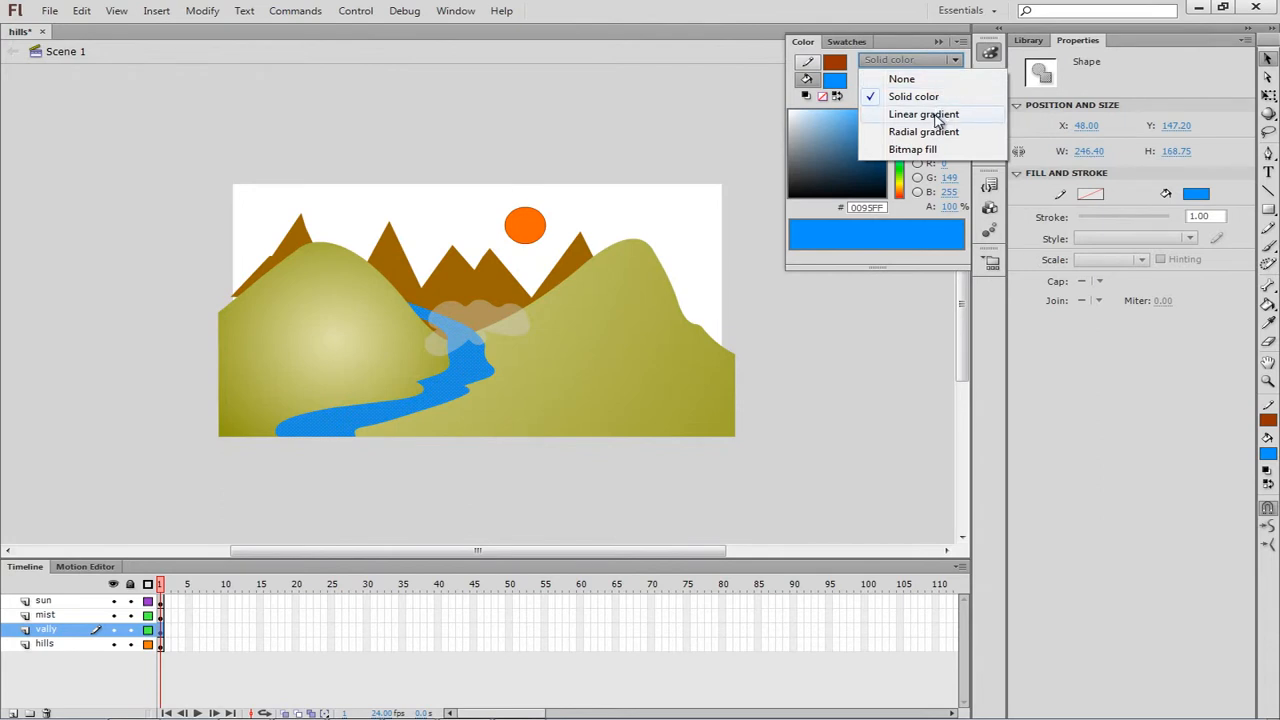
click(936, 118)
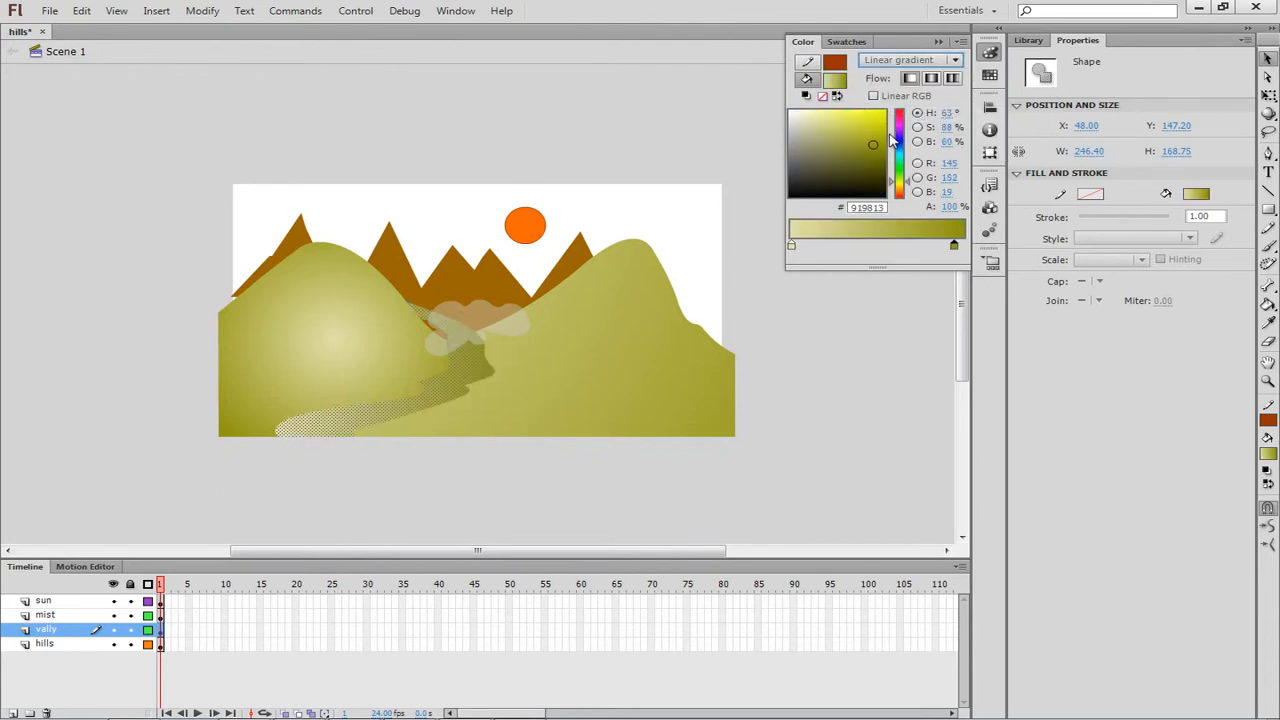
Set the river gradient's end colour to blue 1A28B4 and move its colour stop slightly outward
click(901, 144)
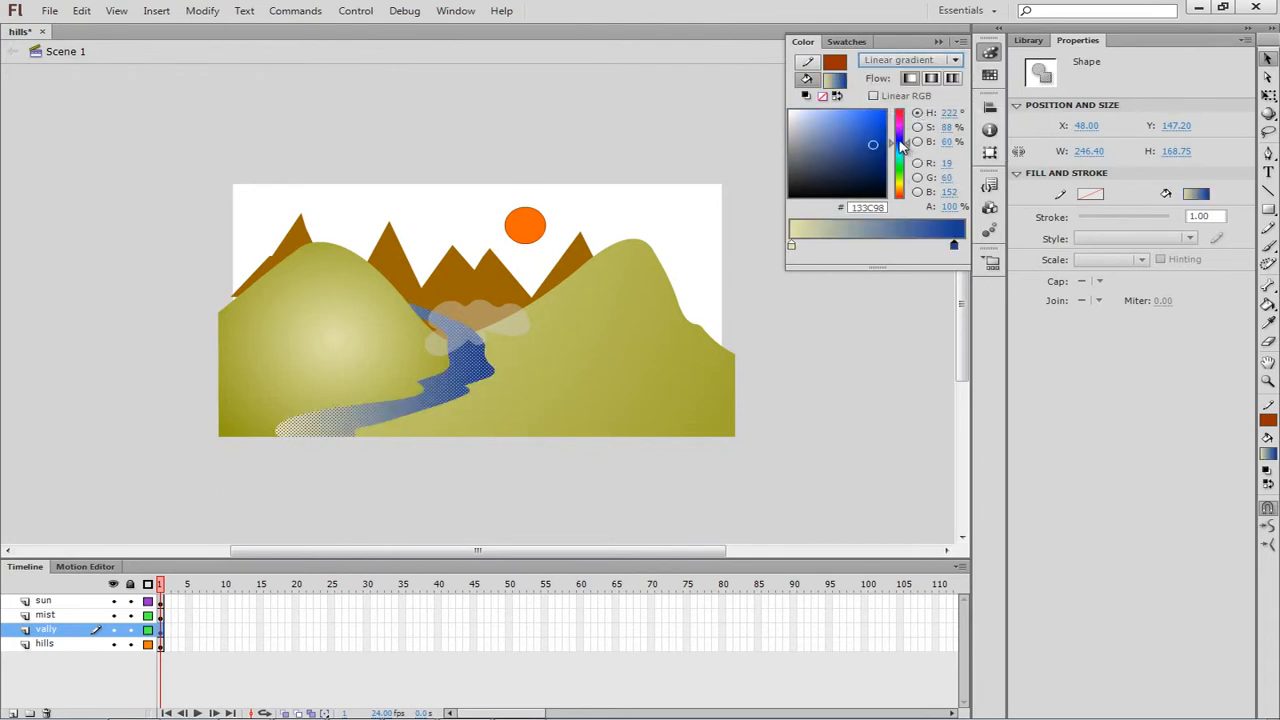
drag(901, 145, 901, 143)
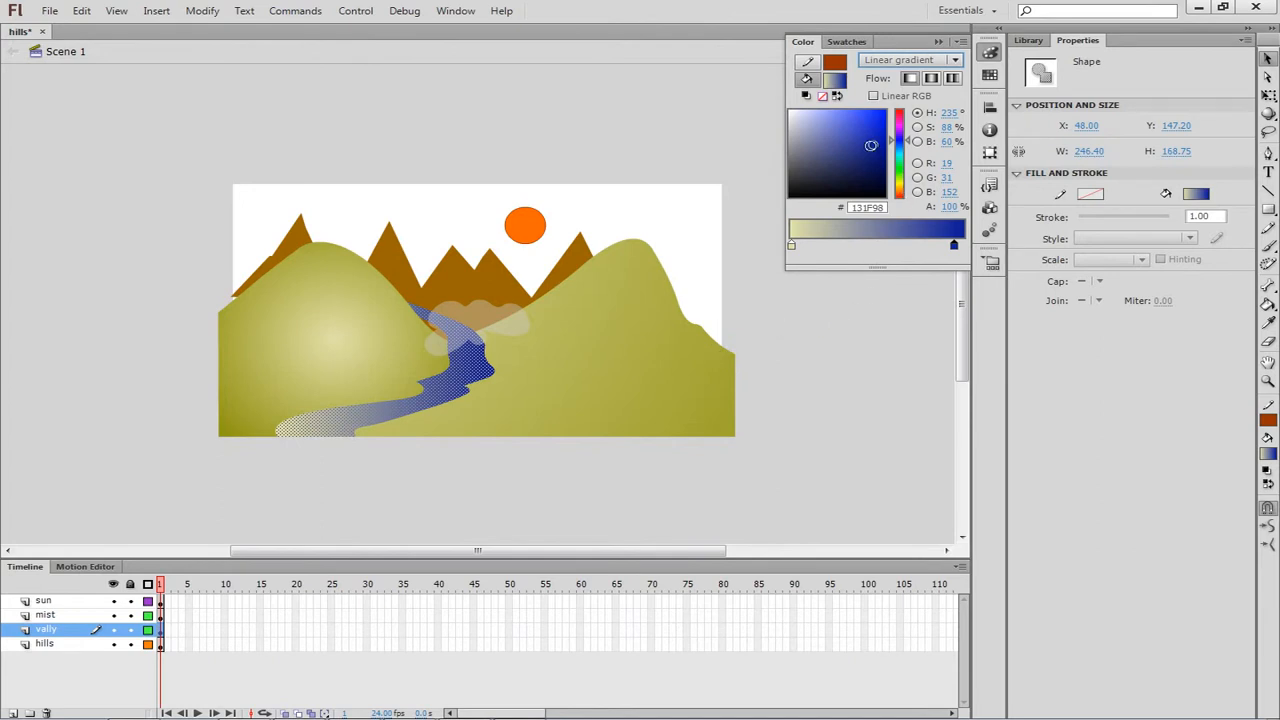
mouse_move(871, 145)
mouse_down()
mouse_move(880, 120)
mouse_move(864, 184)
mouse_move(871, 135)
mouse_up()
drag(954, 247, 964, 245)
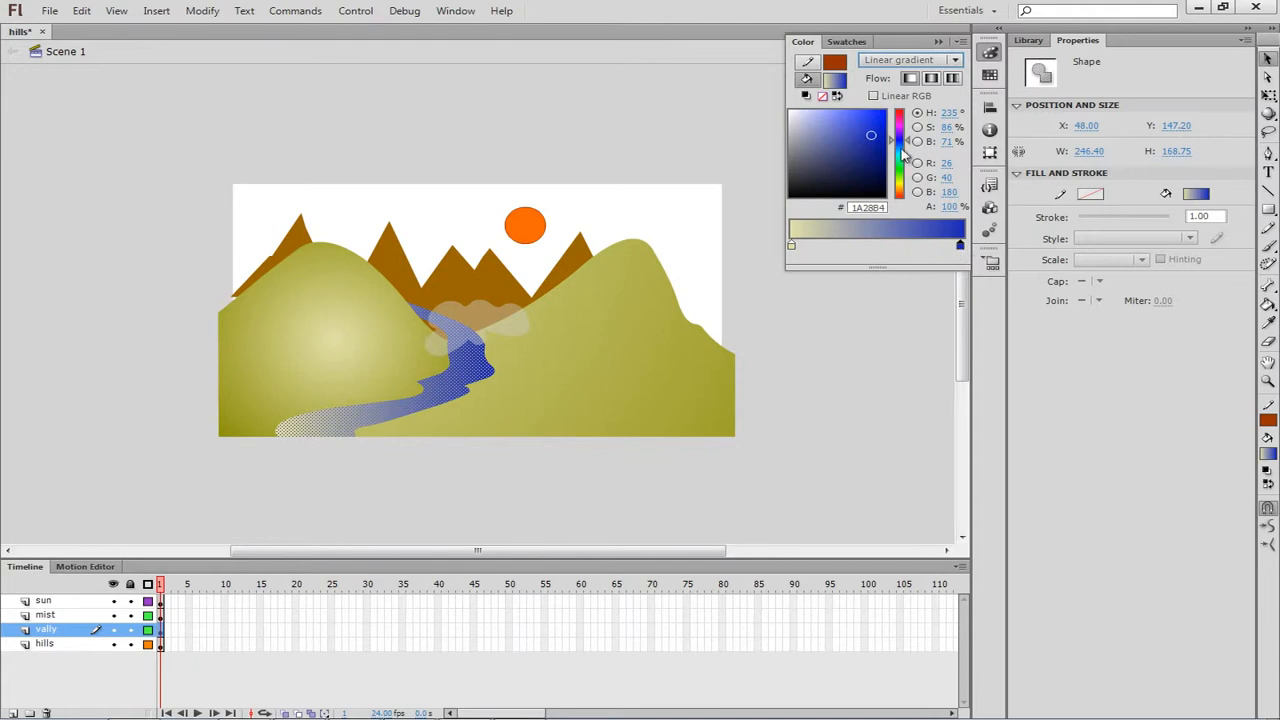
Add the river's blue linear gradient to the document's colour swatches
click(848, 42)
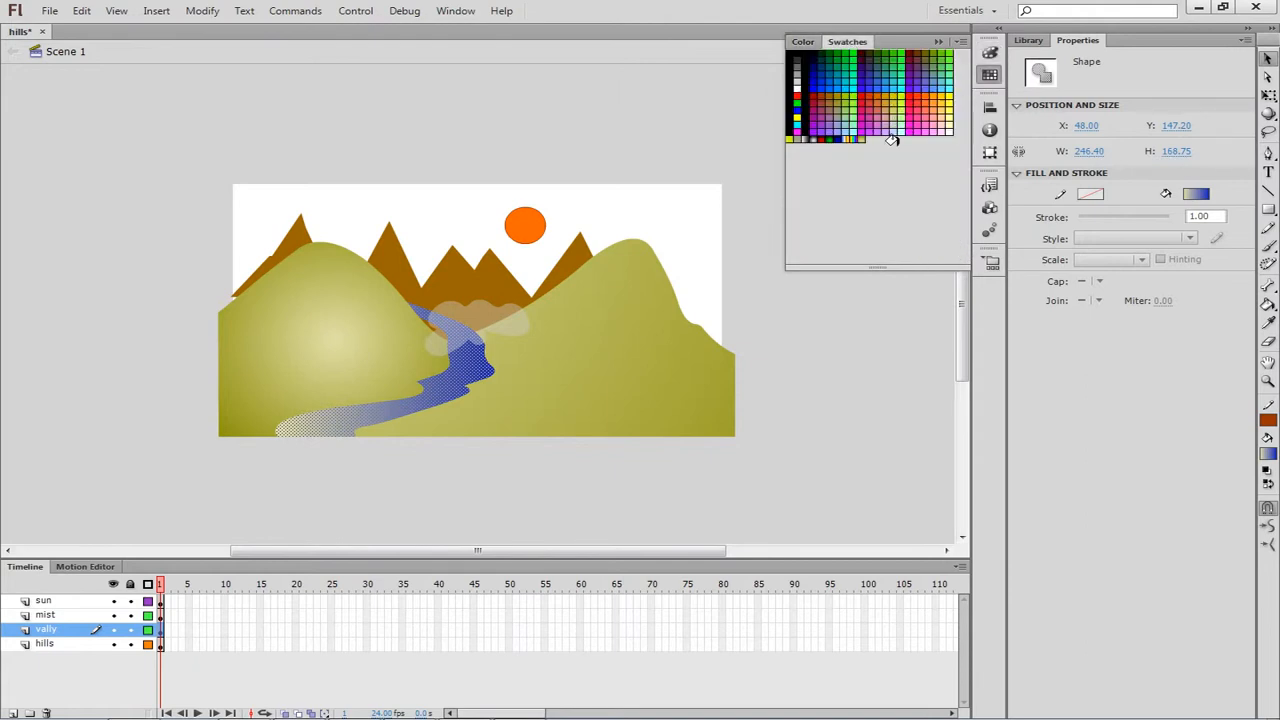
click(803, 42)
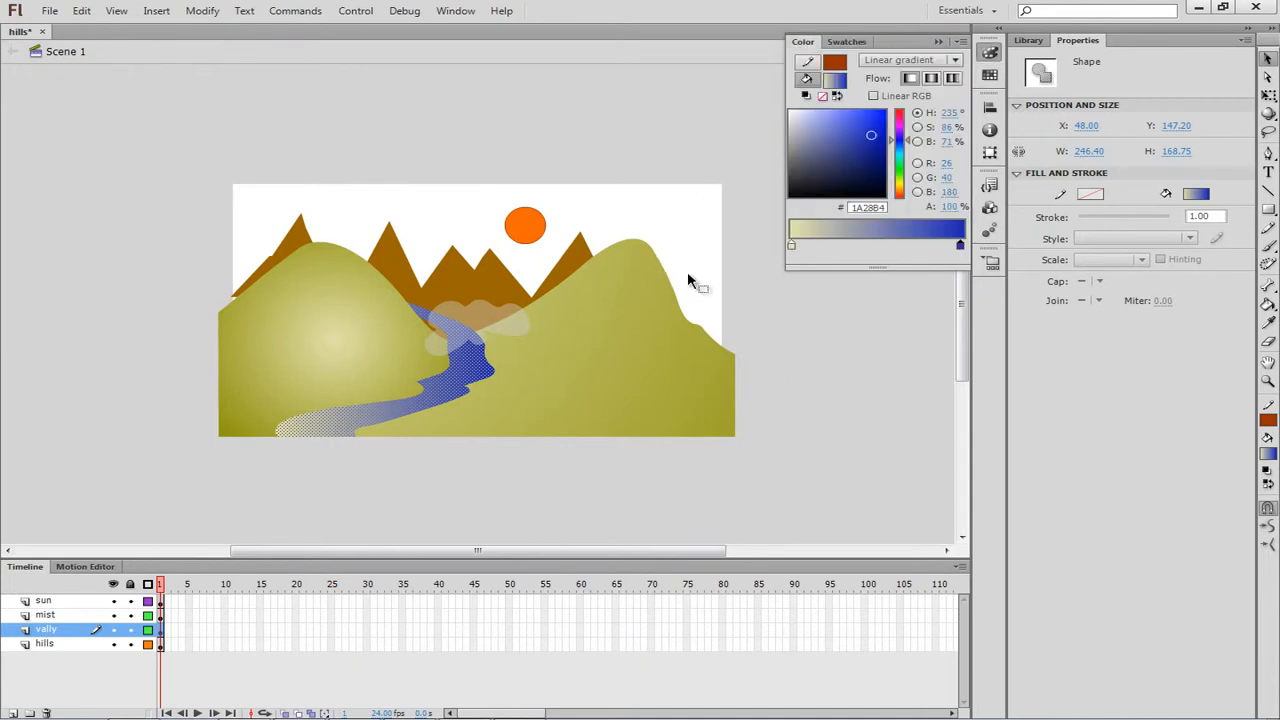
click(1269, 59)
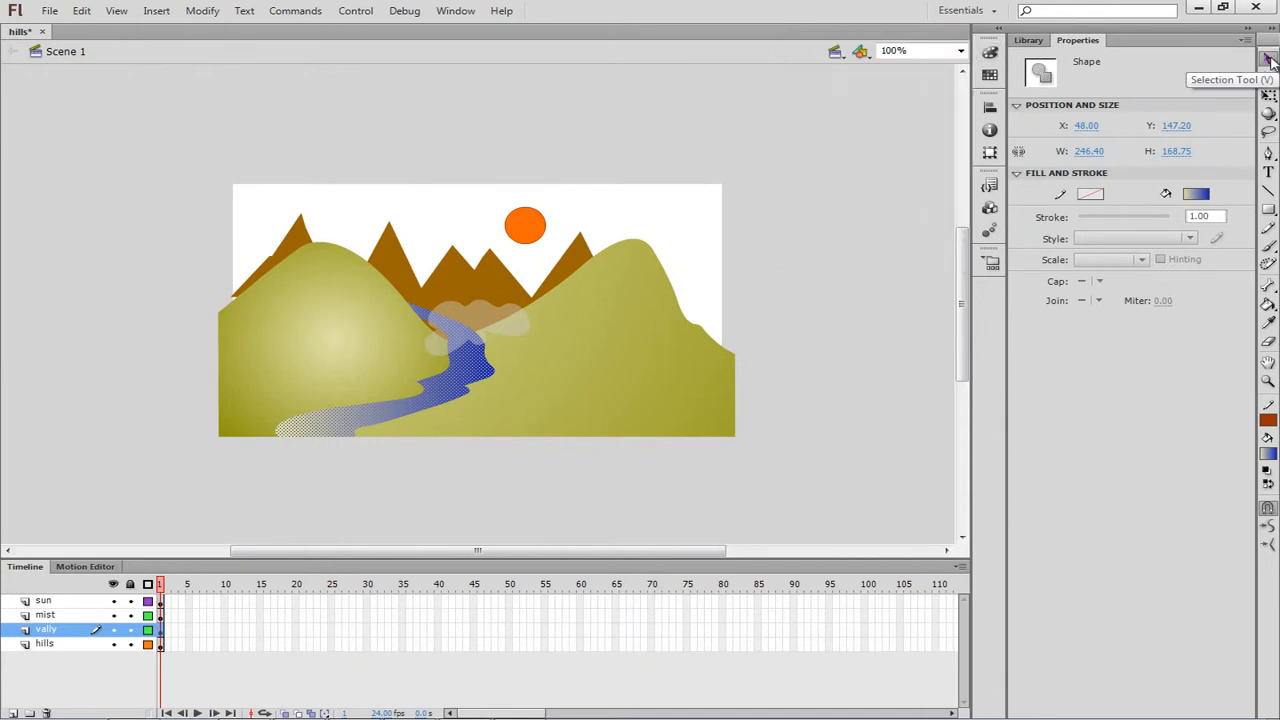
Select all the brown mountains behind the hills and change their fill to a linear gradient
click(477, 293)
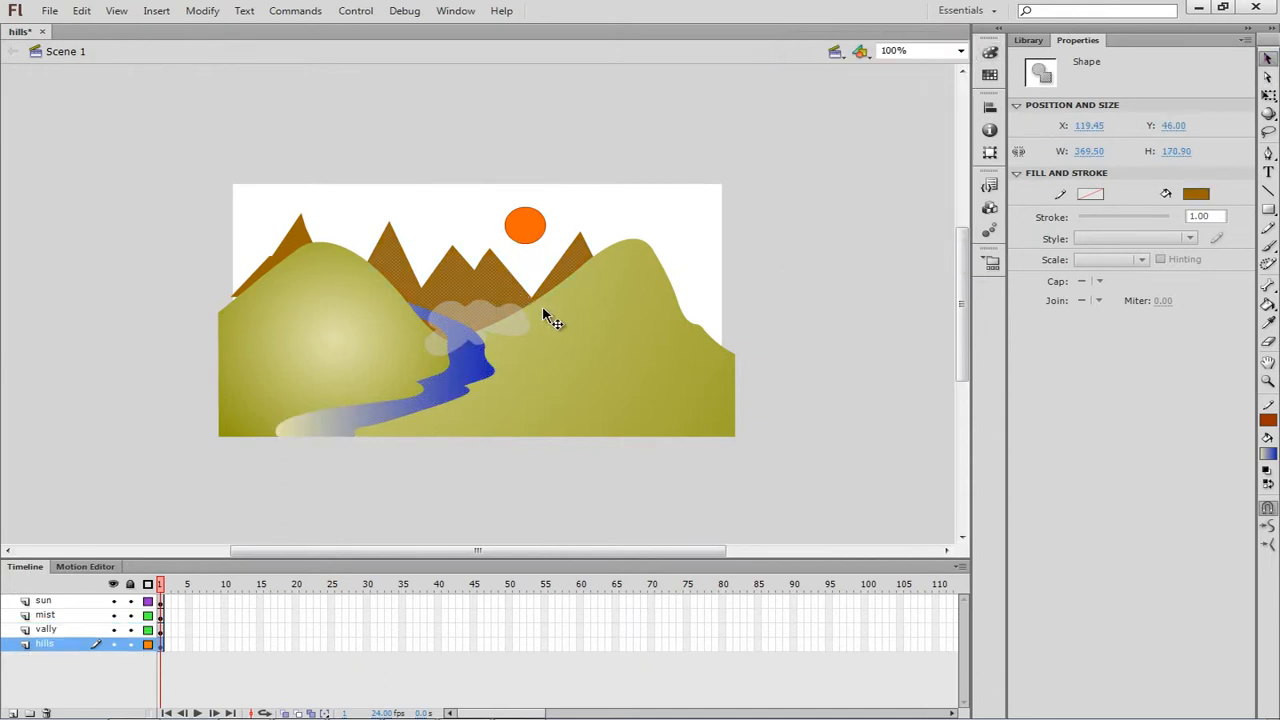
shift+click(293, 250)
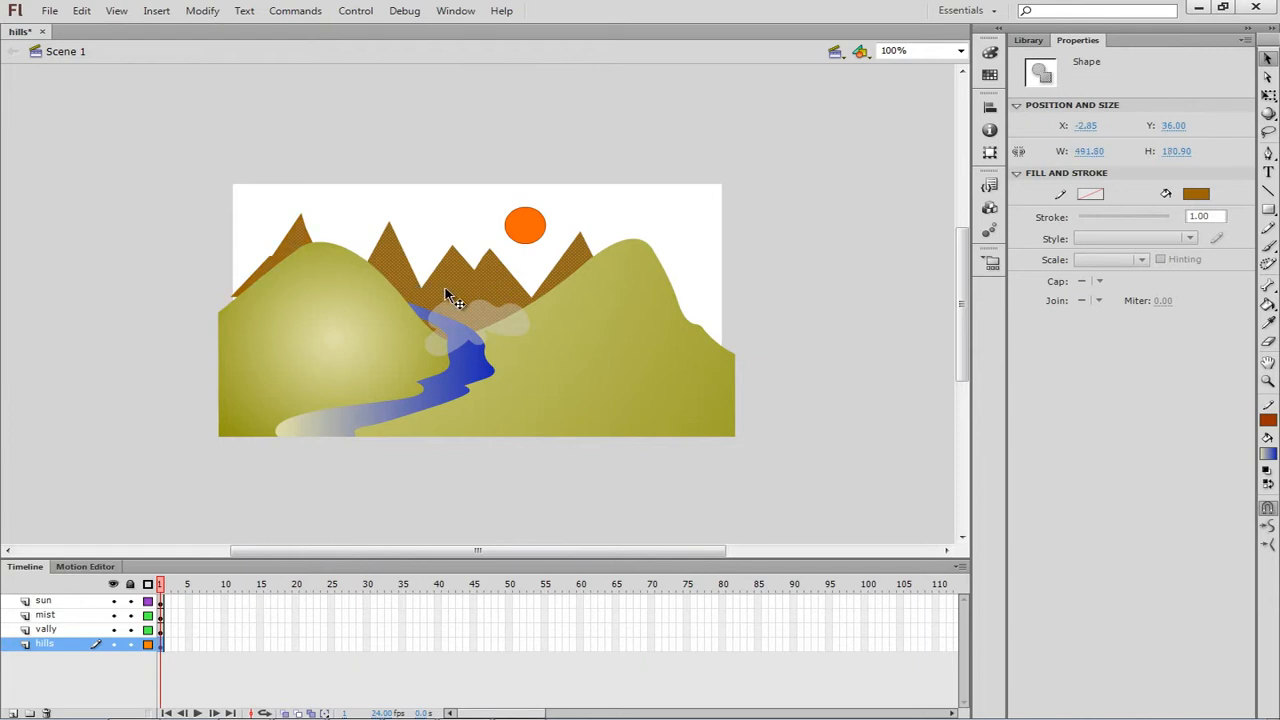
click(990, 56)
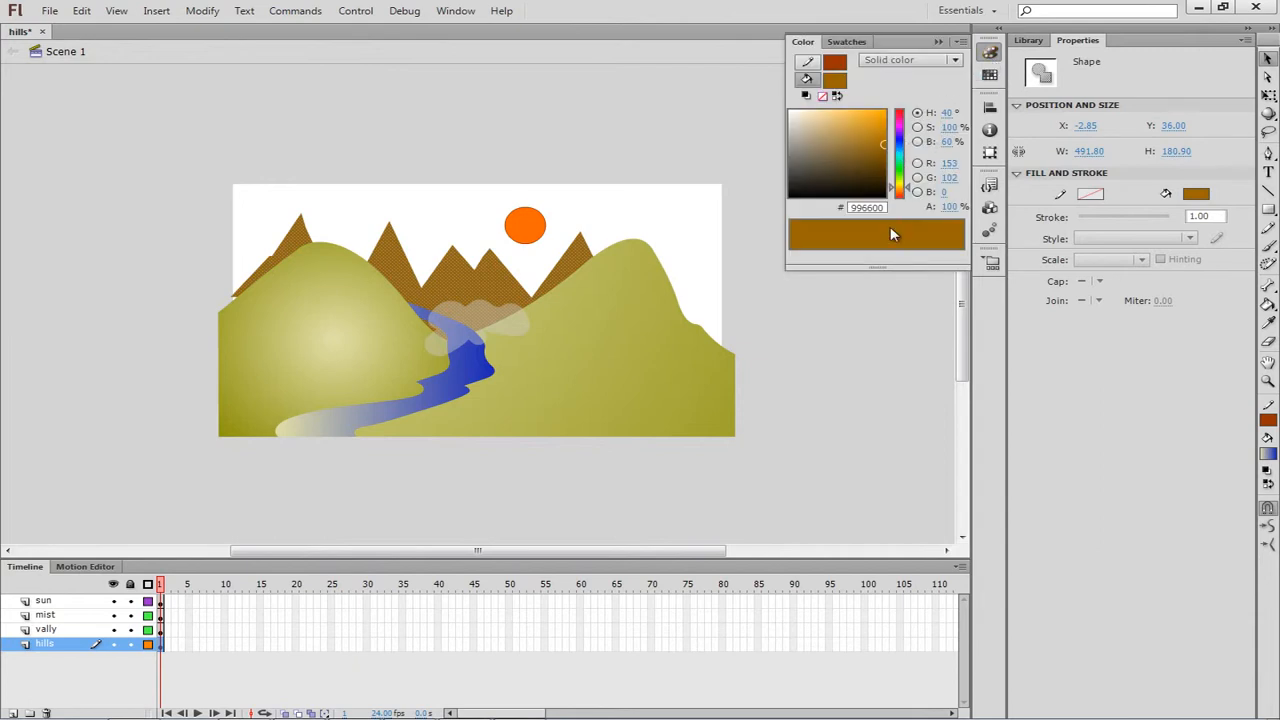
click(953, 60)
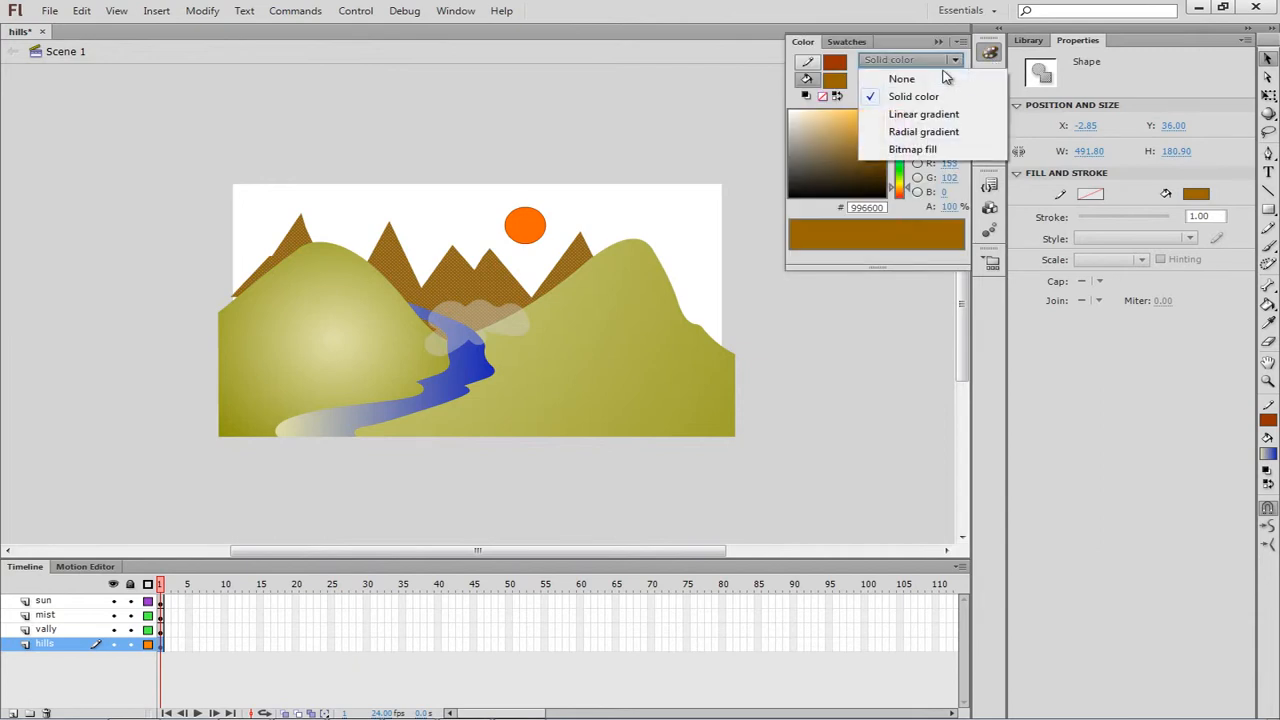
click(924, 116)
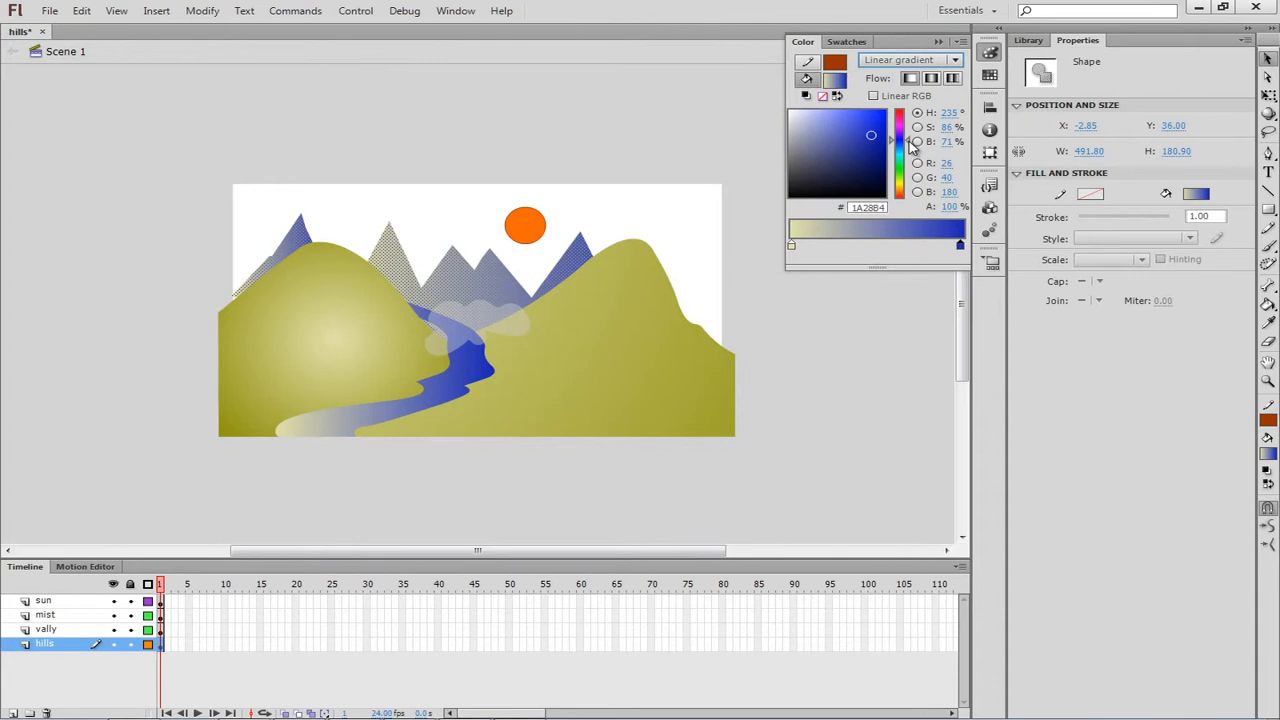
Set the mountain gradient's end colour to reddish brown 853939 and add the gradient to the document's colour swatches
drag(912, 148, 906, 199)
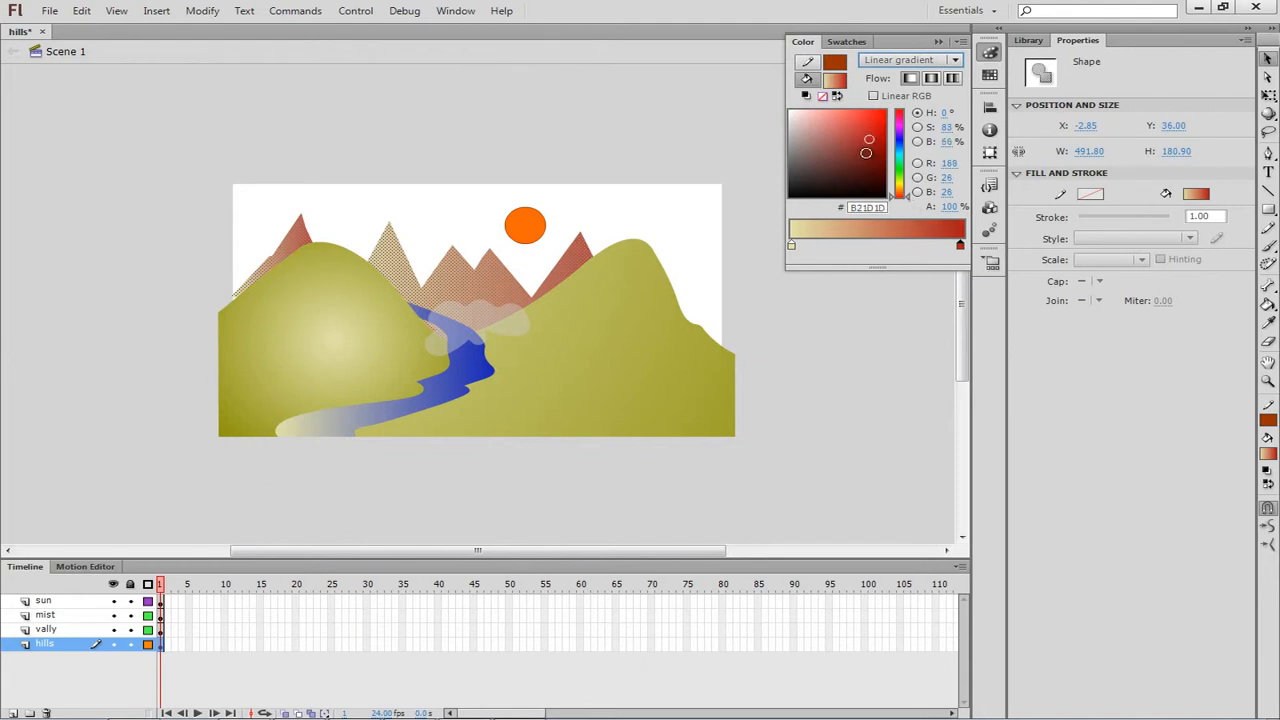
mouse_move(866, 152)
mouse_down()
mouse_move(791, 167)
mouse_move(868, 173)
mouse_up()
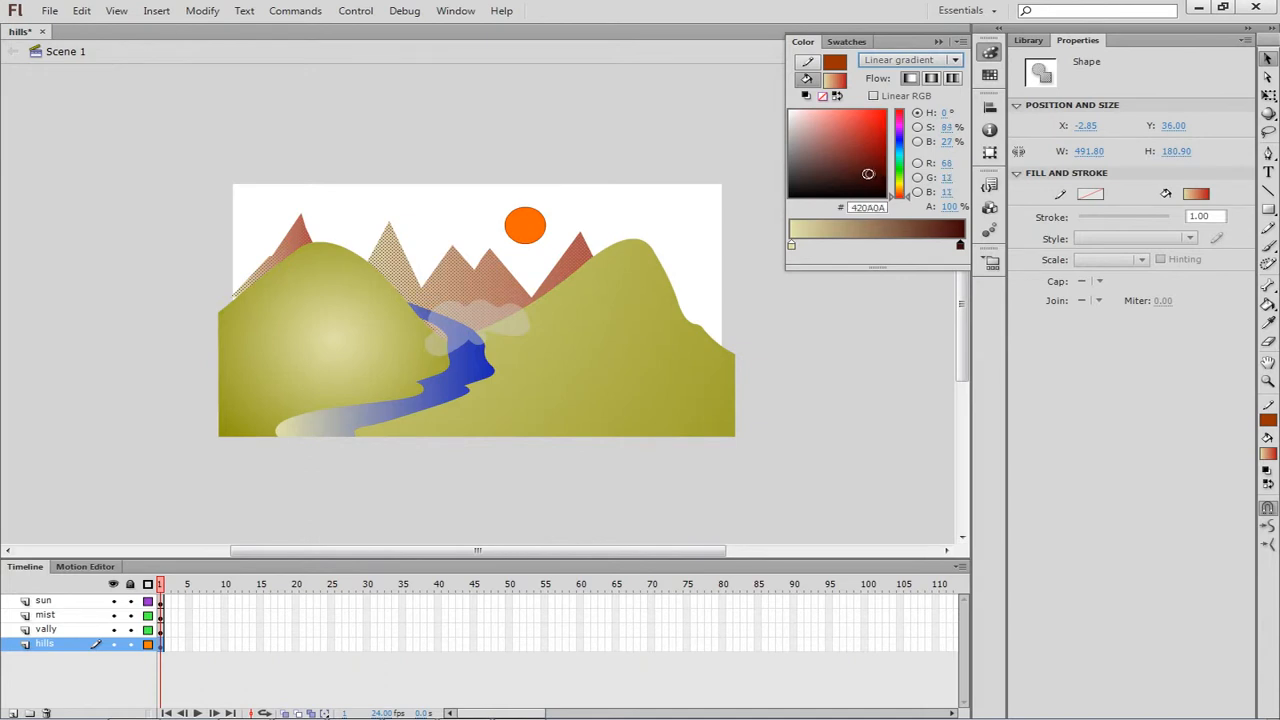
mouse_move(868, 174)
mouse_down()
mouse_move(841, 153)
mouse_move(883, 129)
mouse_move(880, 152)
mouse_move(802, 188)
mouse_move(793, 131)
mouse_move(786, 156)
mouse_move(792, 167)
mouse_move(793, 117)
mouse_move(807, 179)
mouse_move(861, 186)
mouse_move(844, 151)
mouse_up()
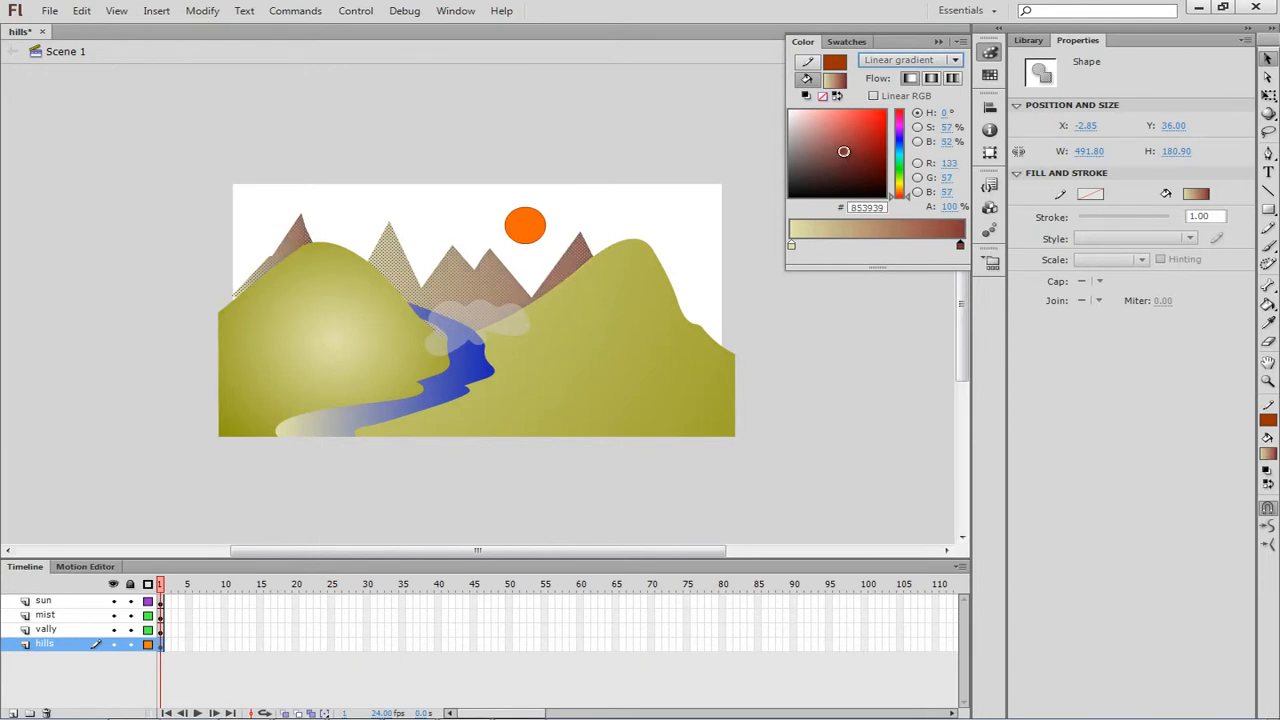
click(850, 42)
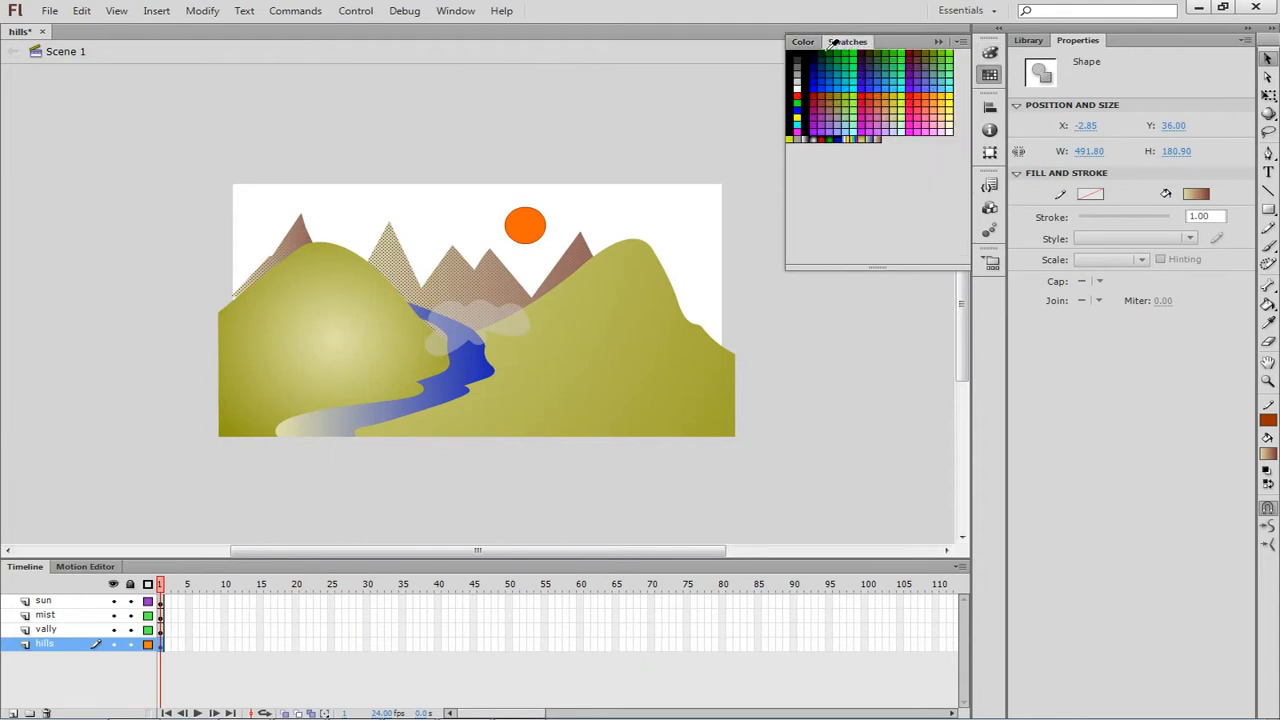
click(1088, 45)
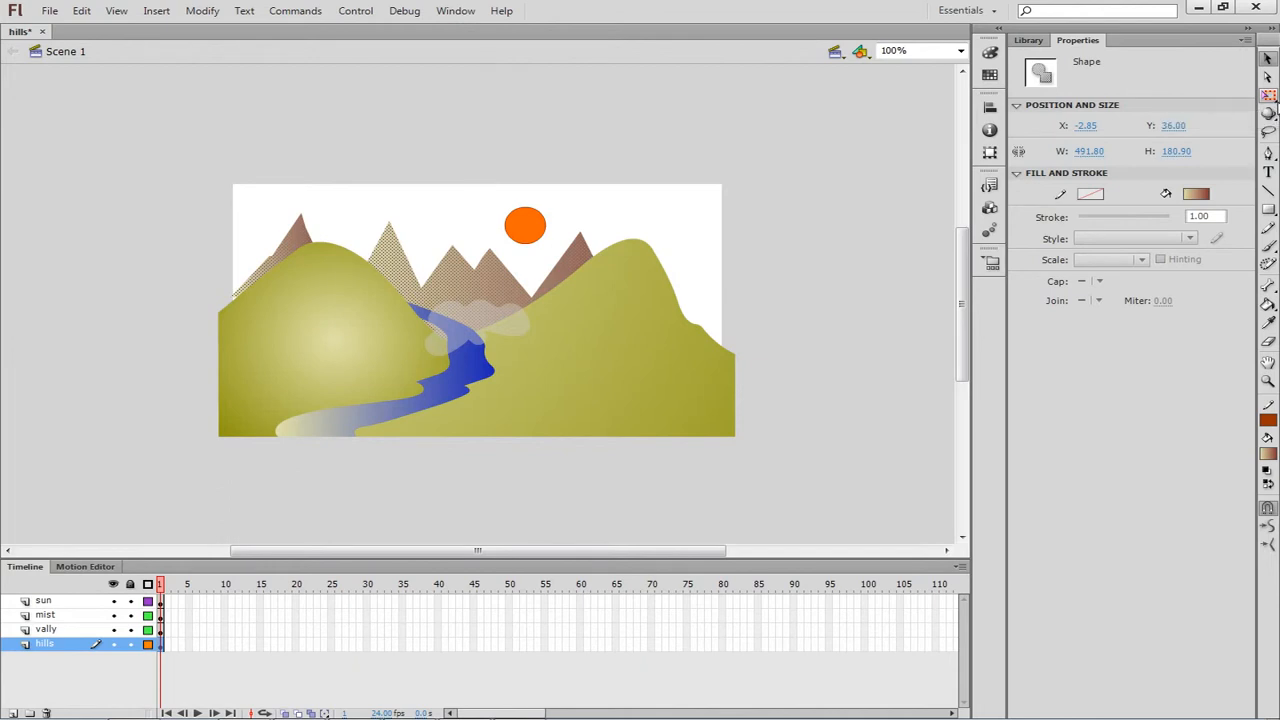
Narrow and rotate the left hill's radial gradient with the Gradient Transform tool and shift its centre slightly left
click(1270, 96)
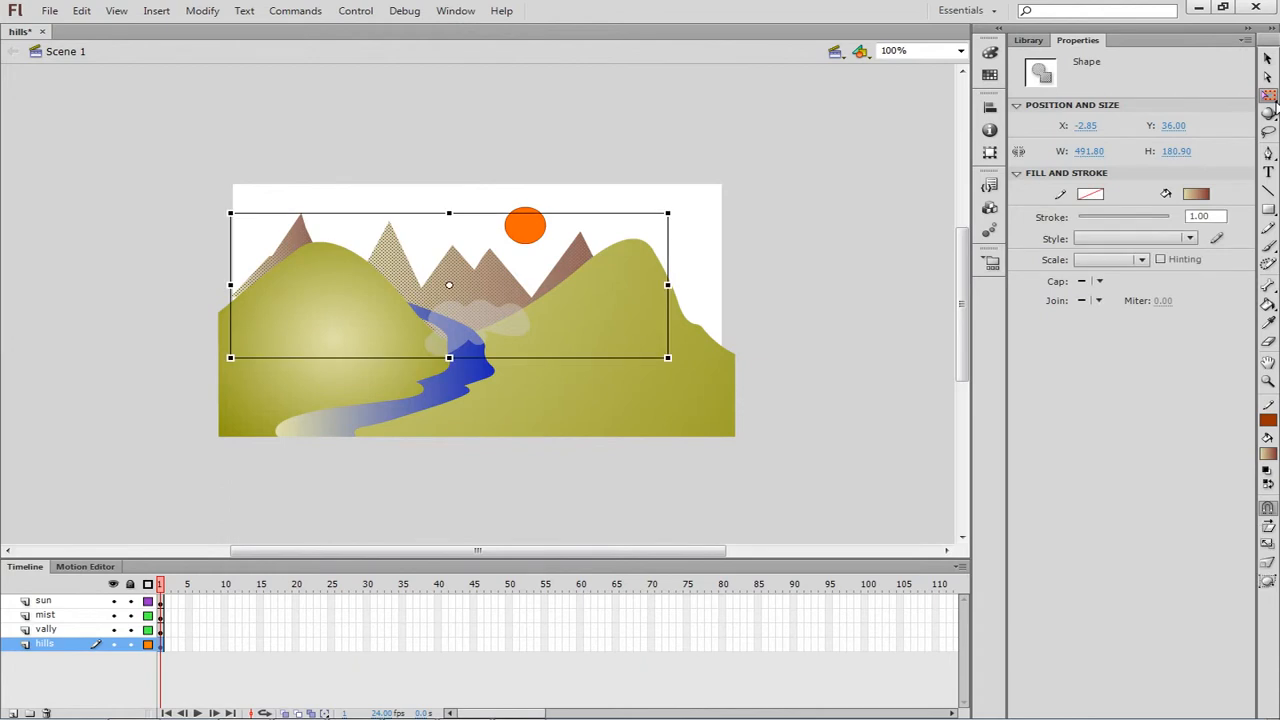
click(1273, 100)
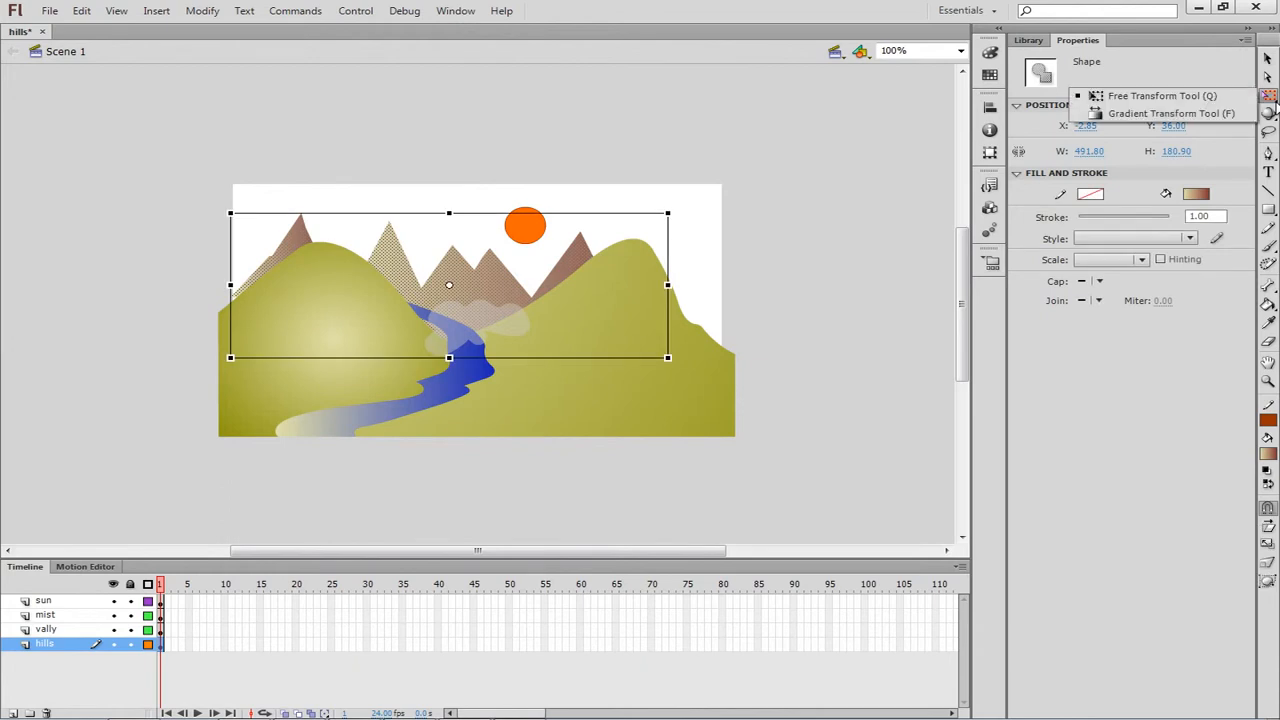
click(1176, 116)
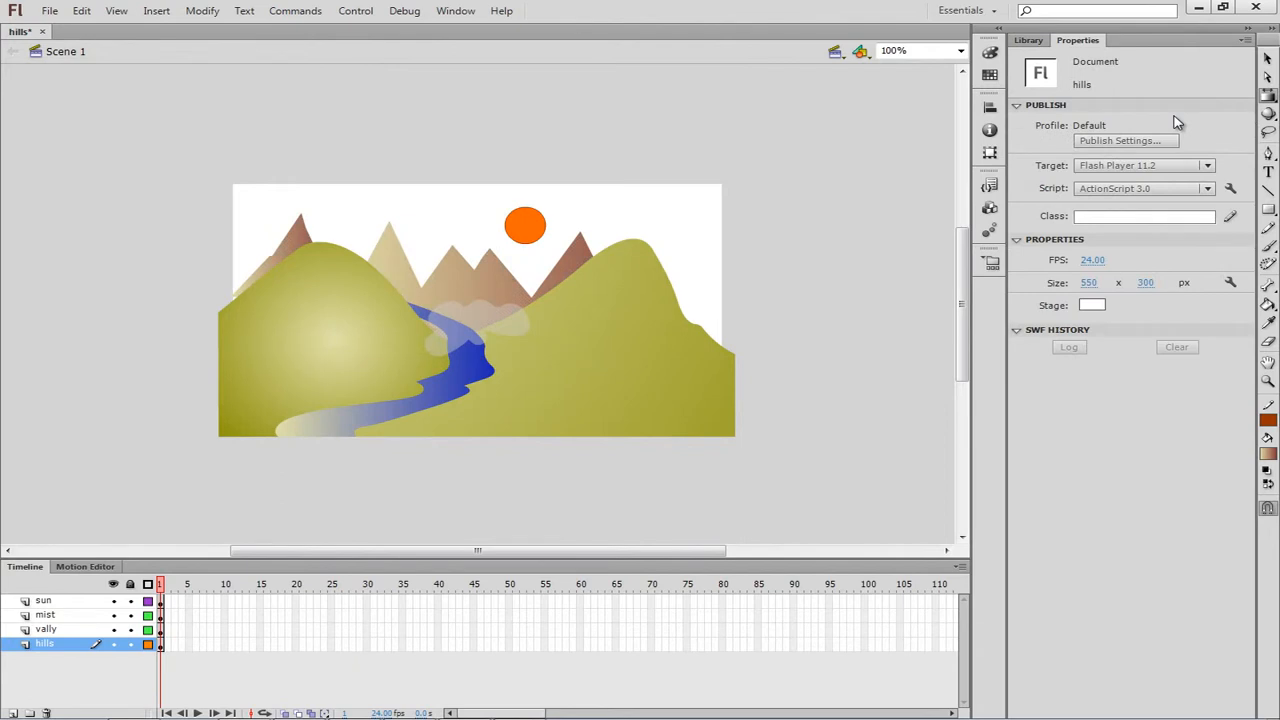
click(1268, 58)
click(360, 352)
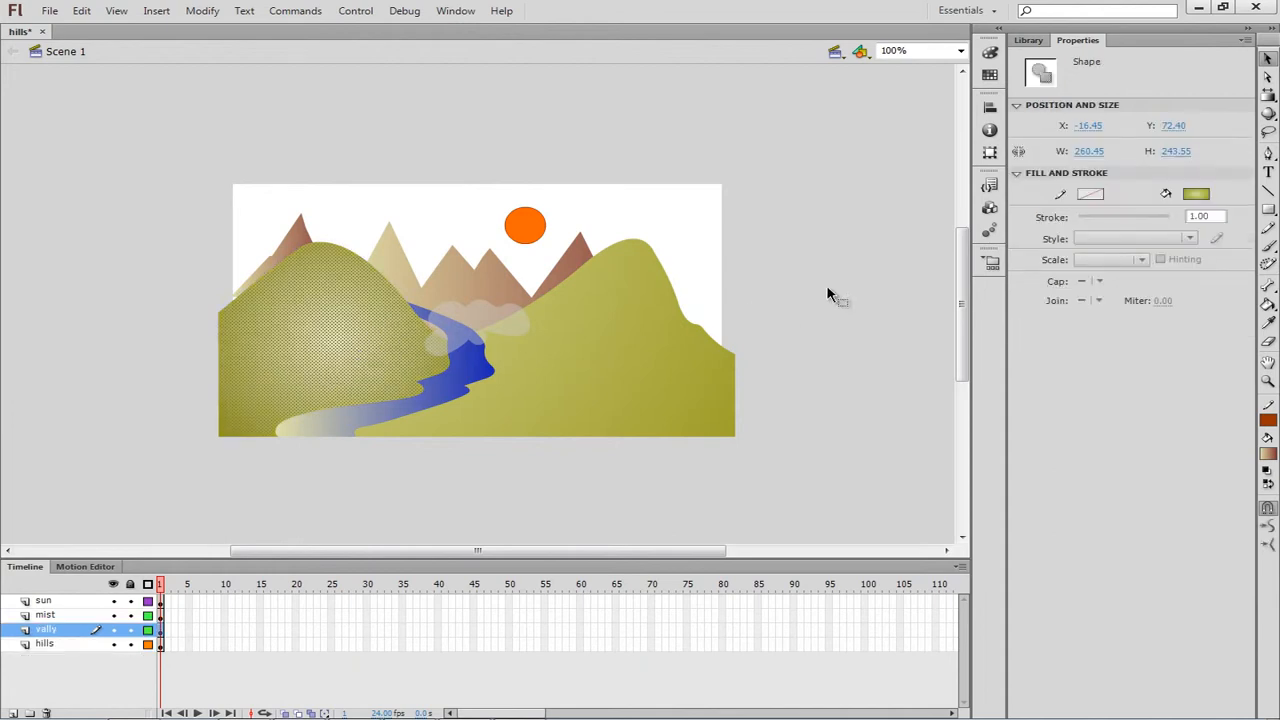
click(1274, 95)
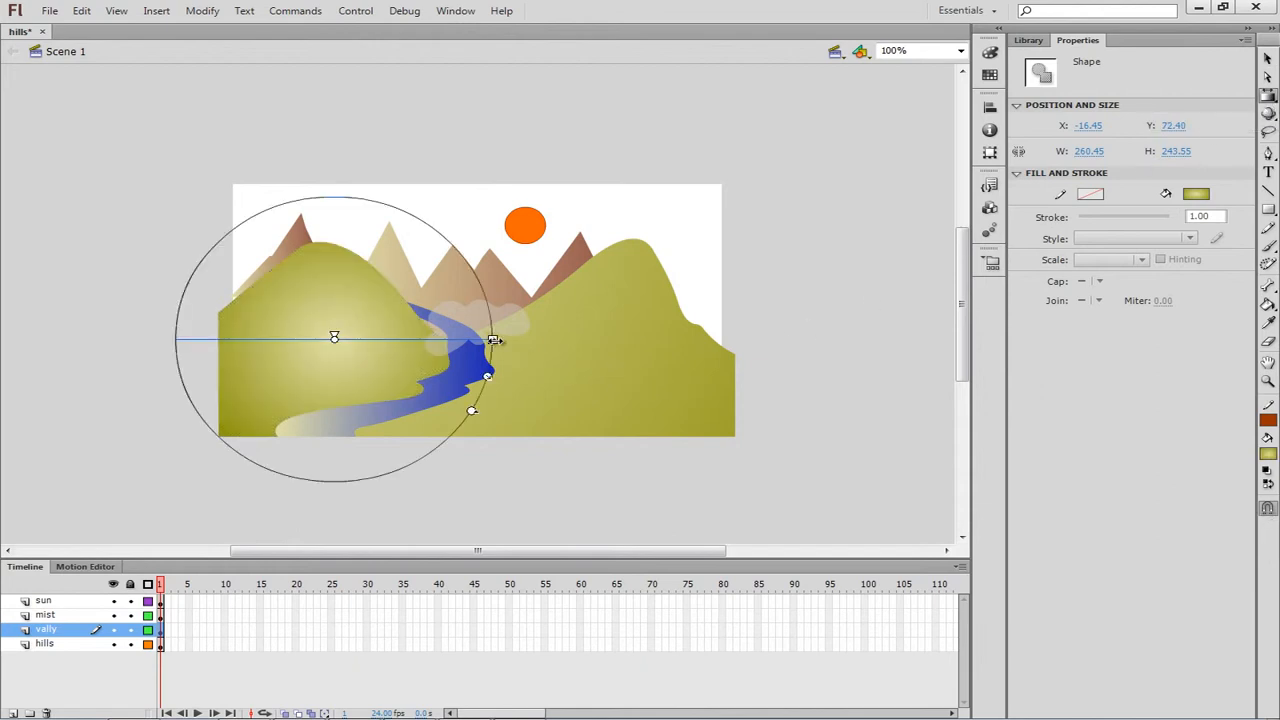
drag(493, 340, 450, 344)
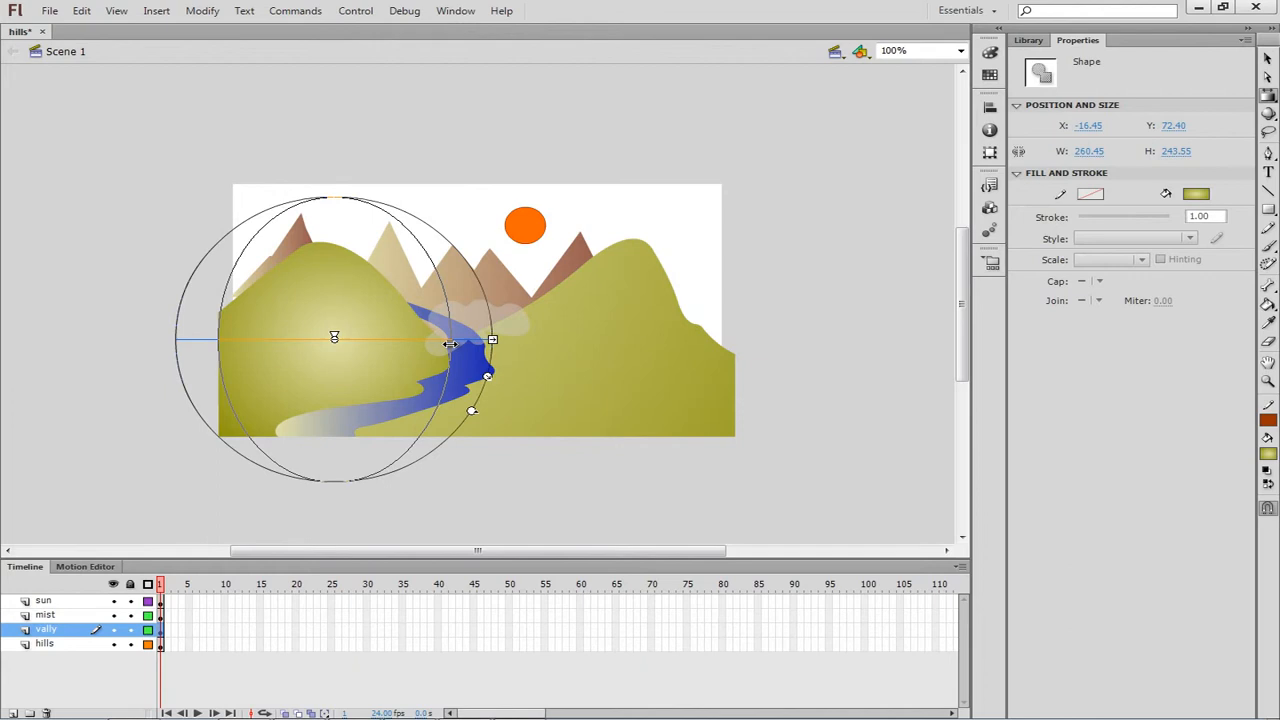
mouse_move(450, 344)
mouse_down()
mouse_move(433, 375)
mouse_move(468, 344)
mouse_up()
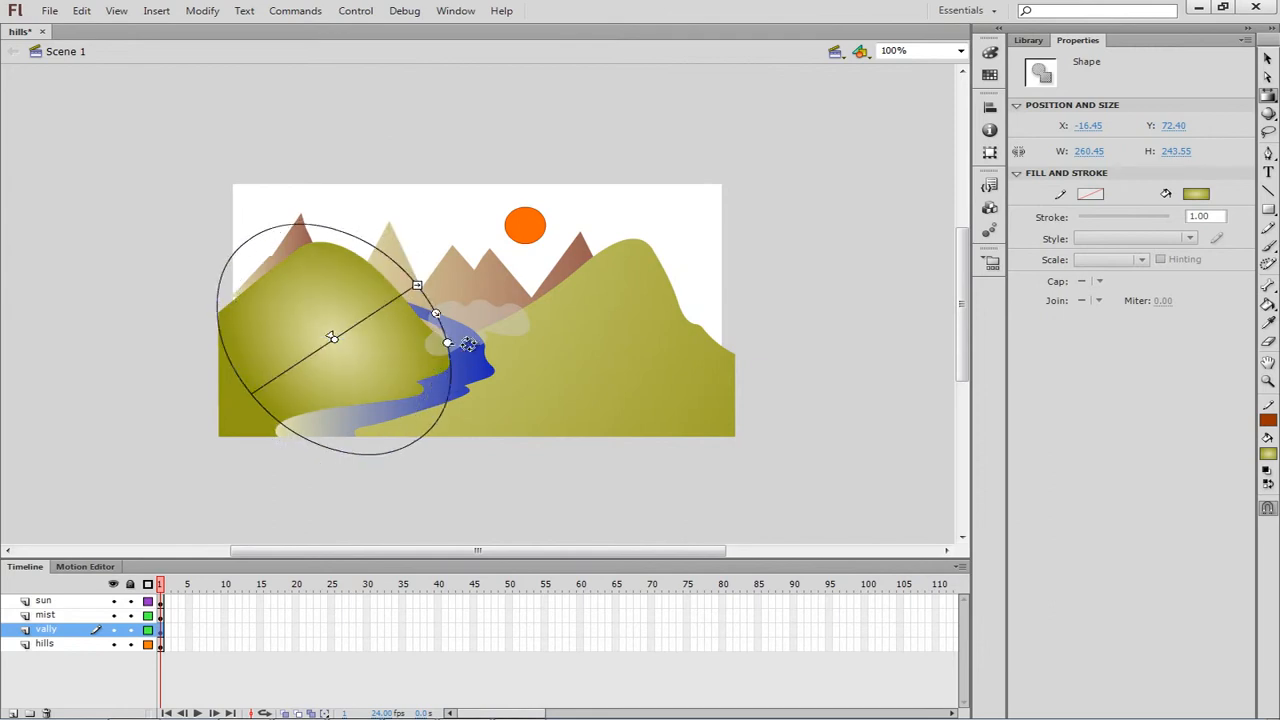
mouse_move(333, 339)
mouse_down()
mouse_move(309, 324)
mouse_move(313, 340)
mouse_up()
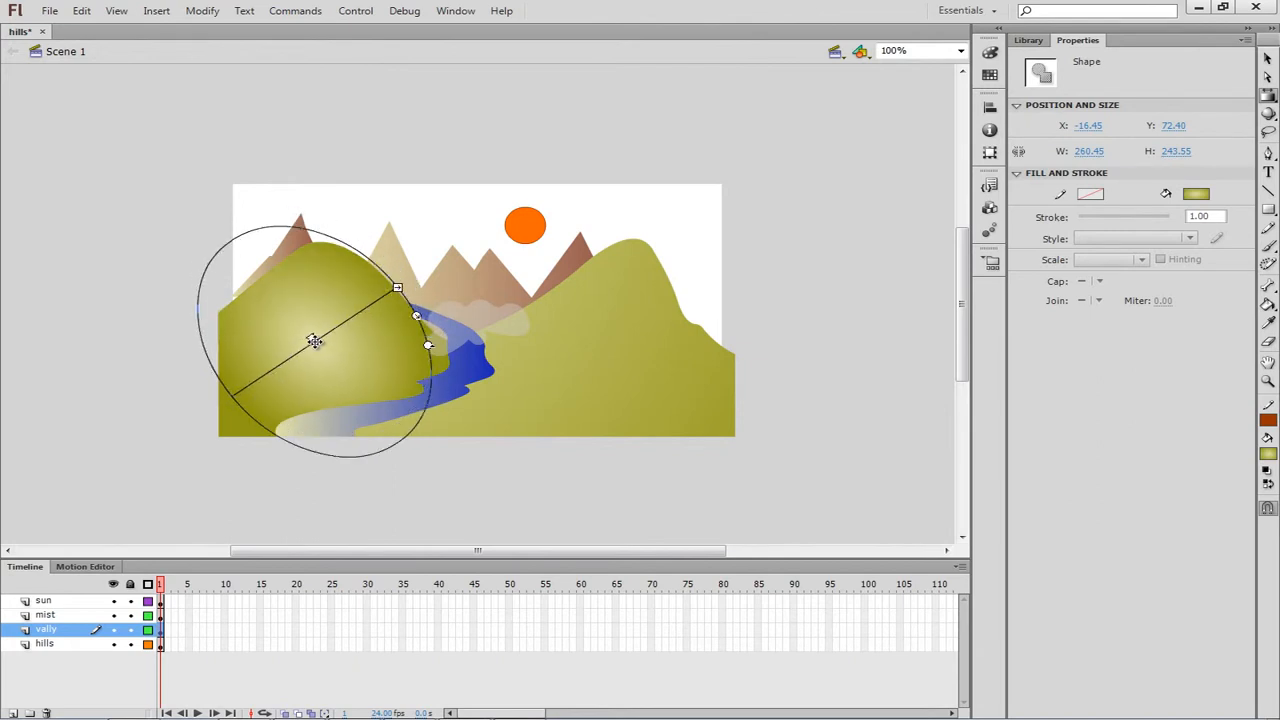
Slightly shrink the right hill's radial gradient and move its centre from the stage corner onto the middle of that hill
click(566, 372)
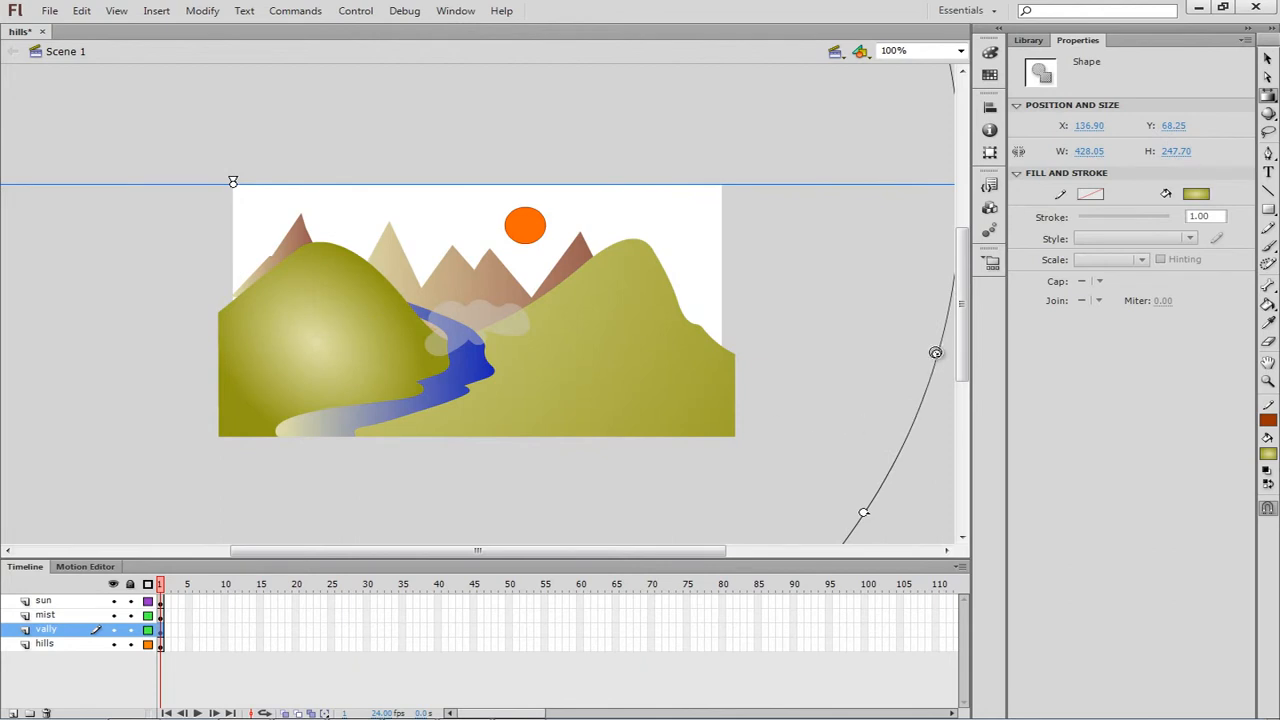
drag(935, 354, 858, 362)
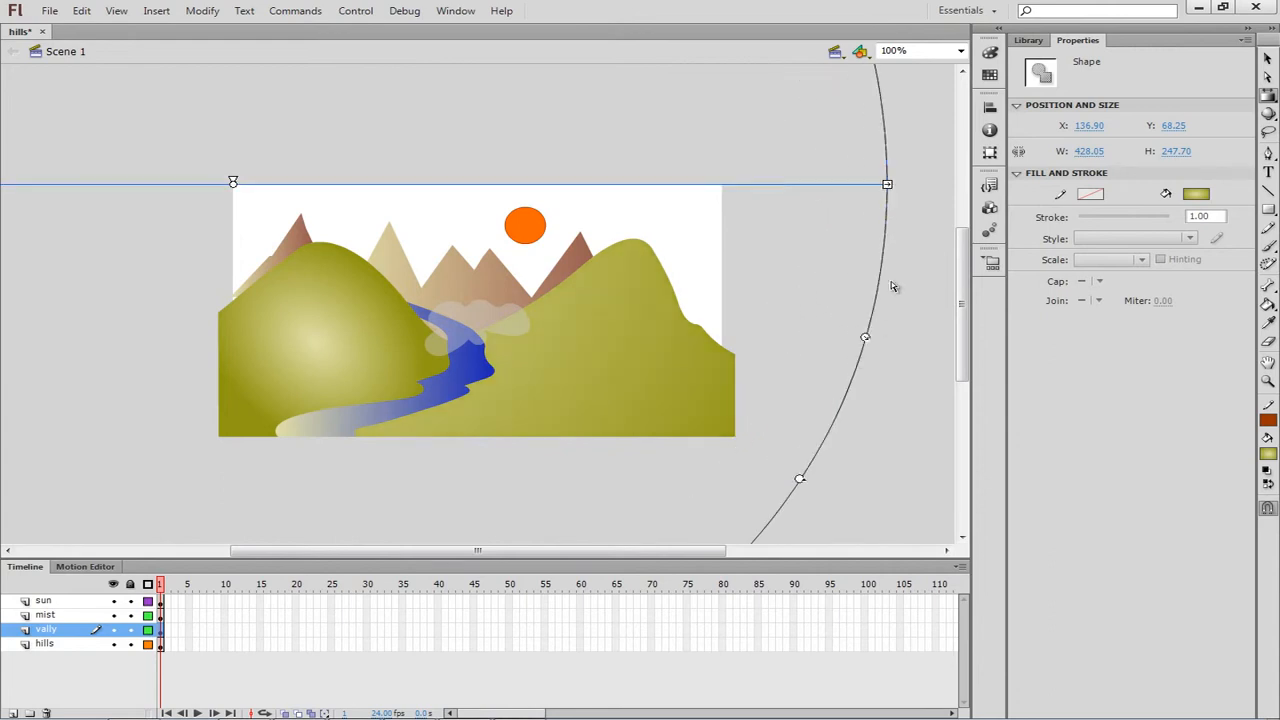
click(960, 50)
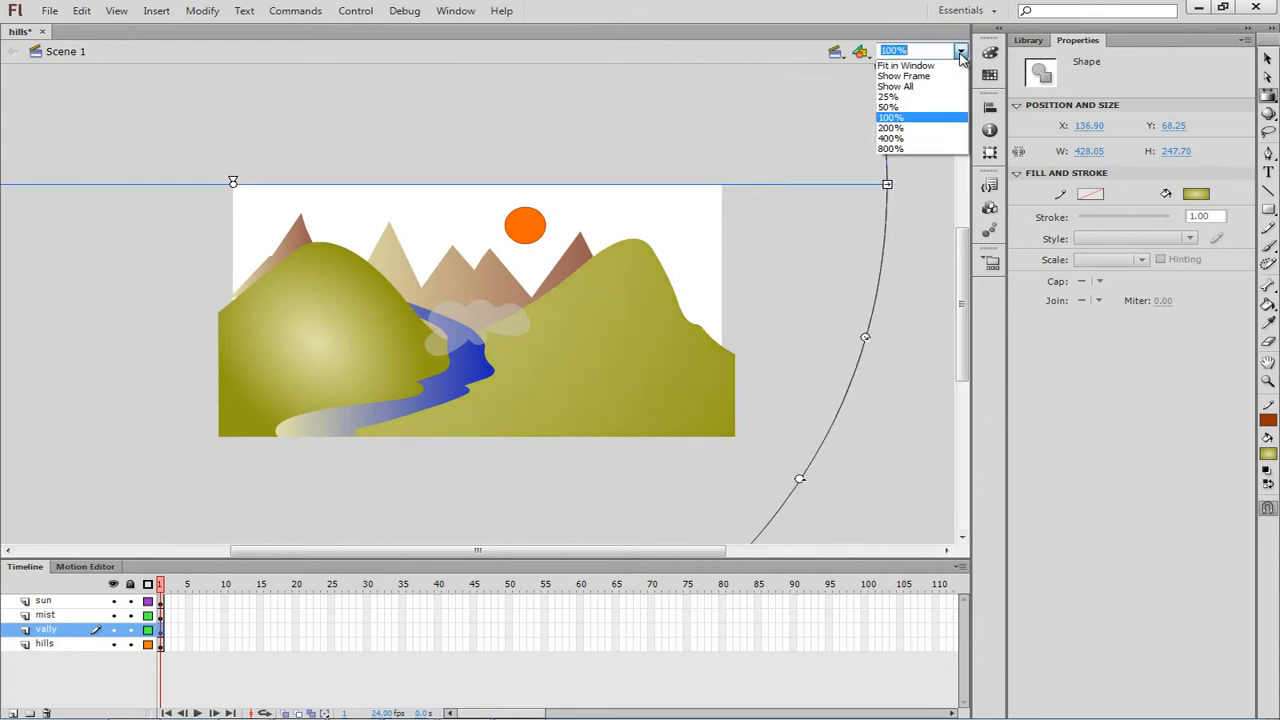
click(902, 108)
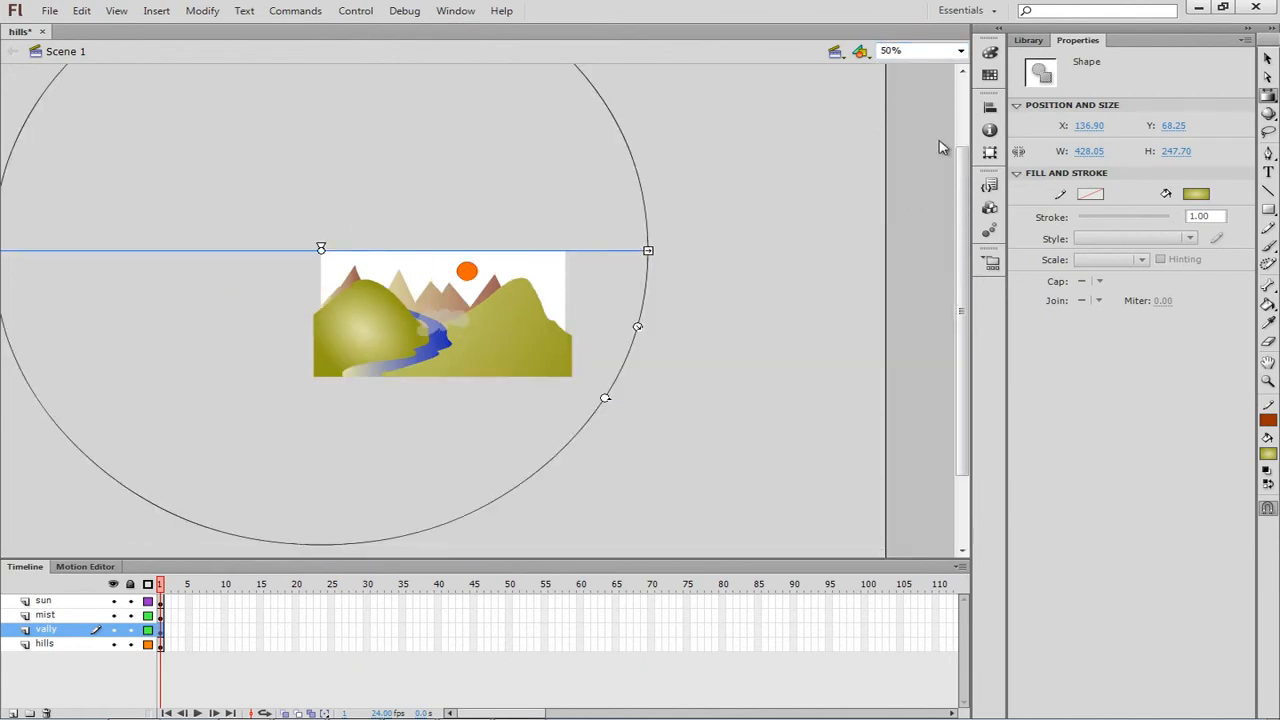
drag(966, 166, 965, 112)
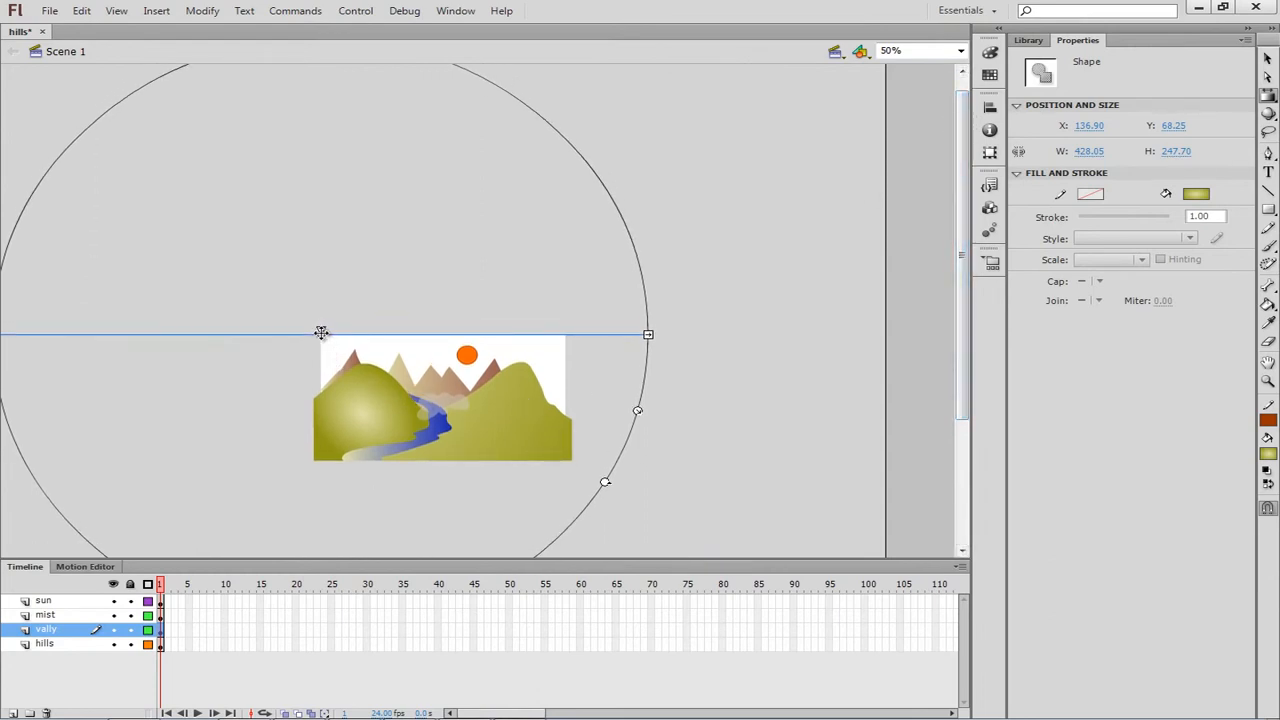
drag(320, 332, 492, 413)
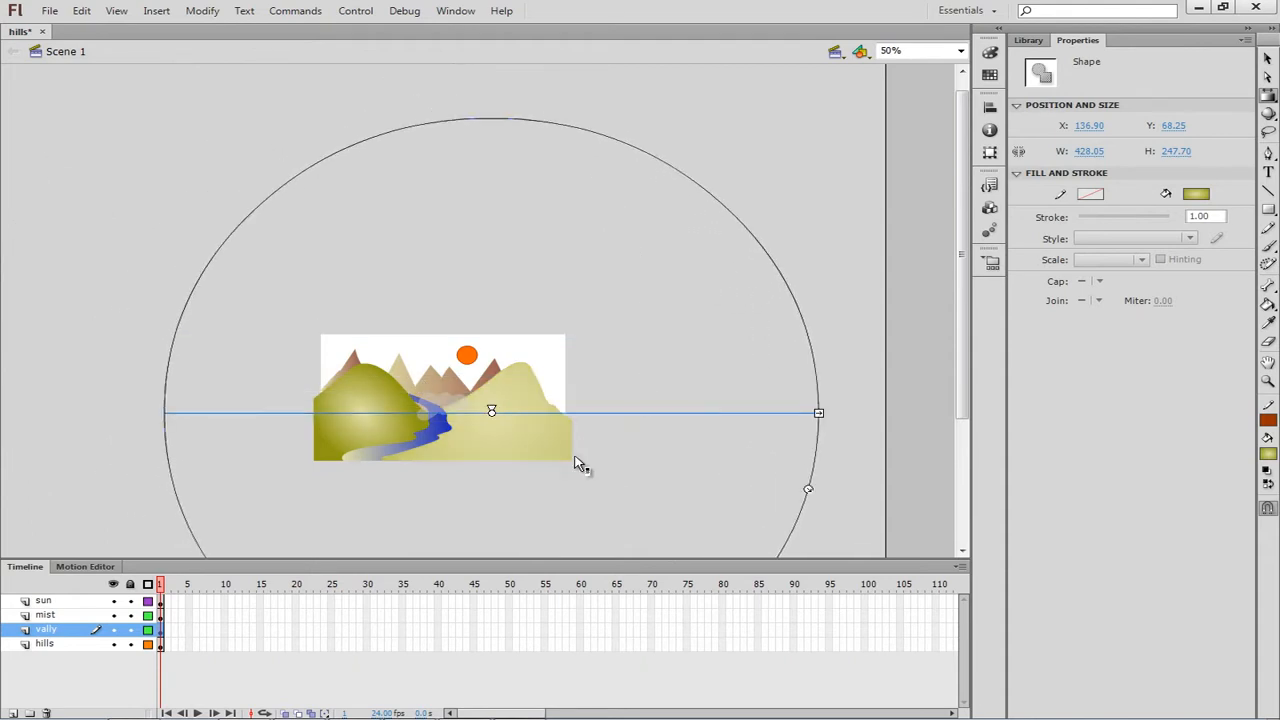
Shrink the right hill's radial gradient to about the hill's width, rotate it clockwise and shift its centre up towards the peak
drag(808, 489, 580, 426)
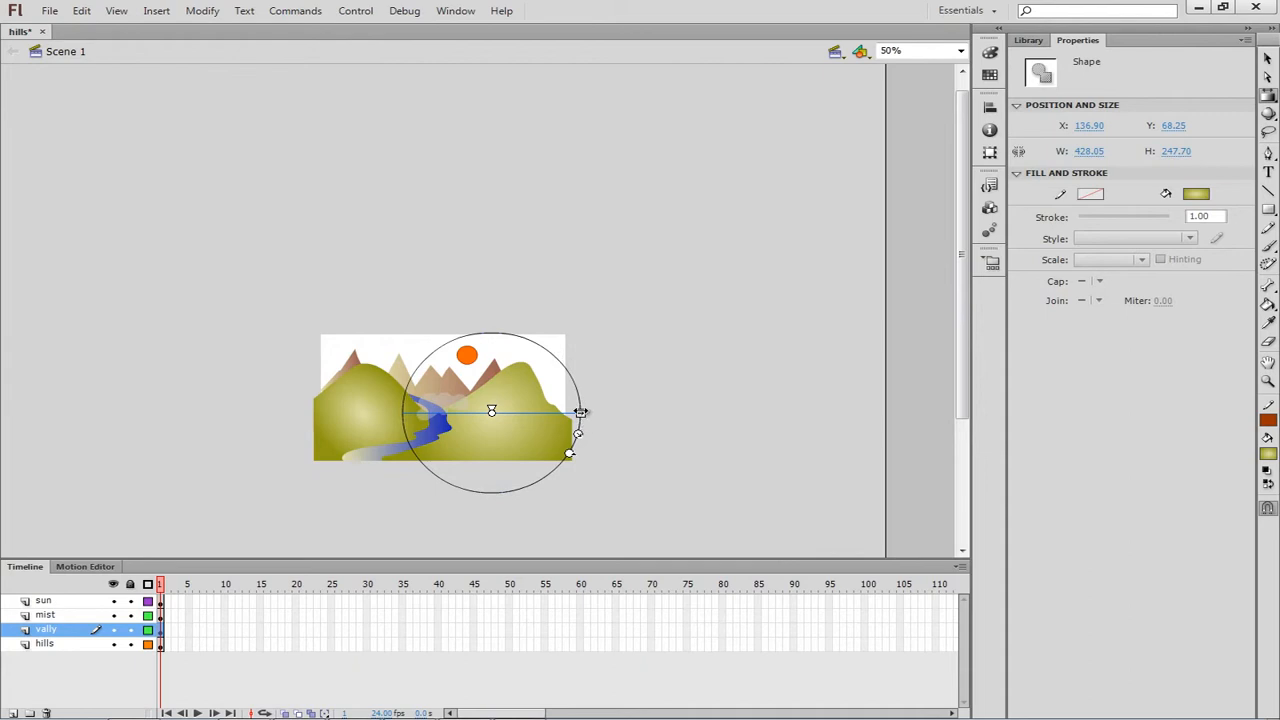
drag(569, 454, 511, 462)
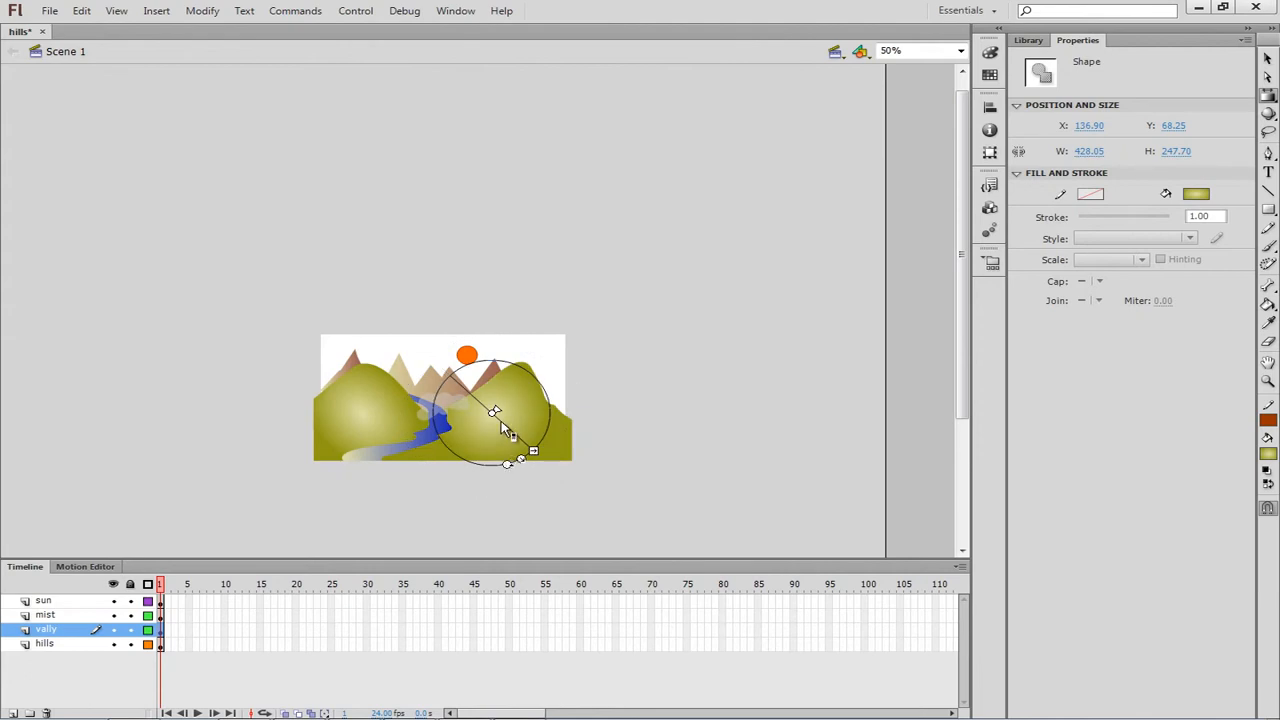
drag(494, 411, 505, 393)
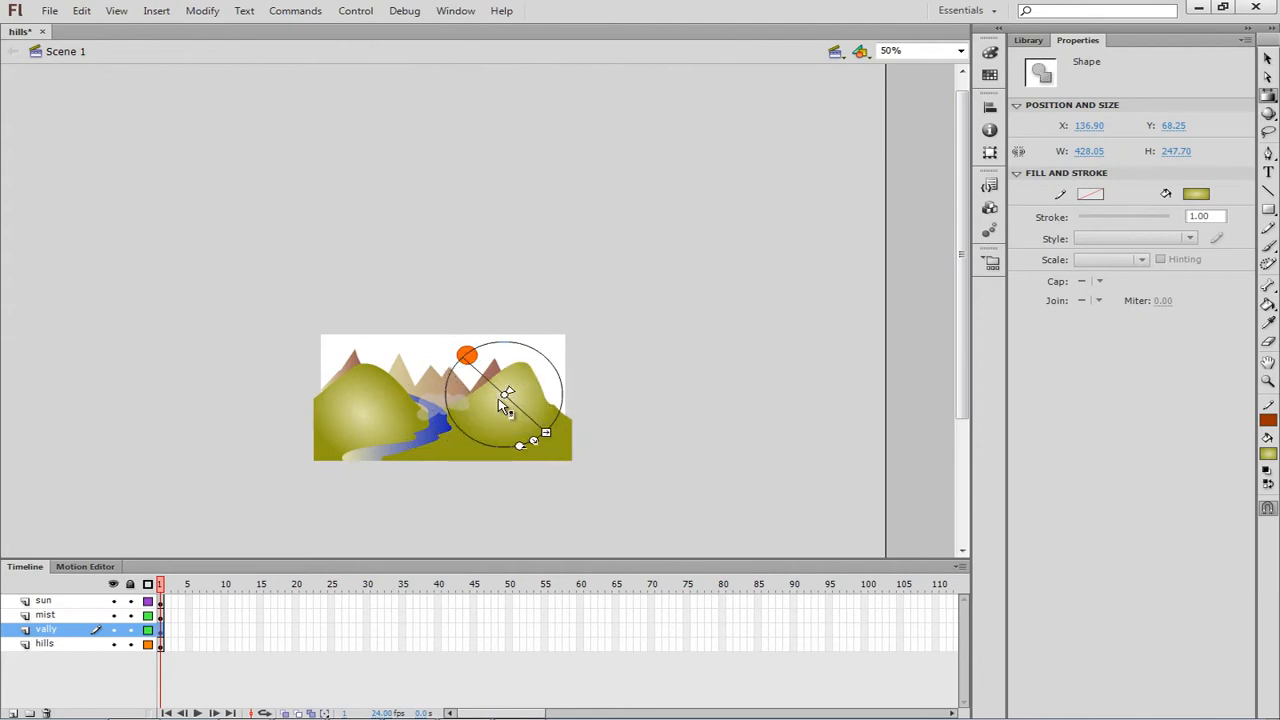
Move the centre of the left hill's radial gradient up and right, towards the slope facing the river
click(363, 415)
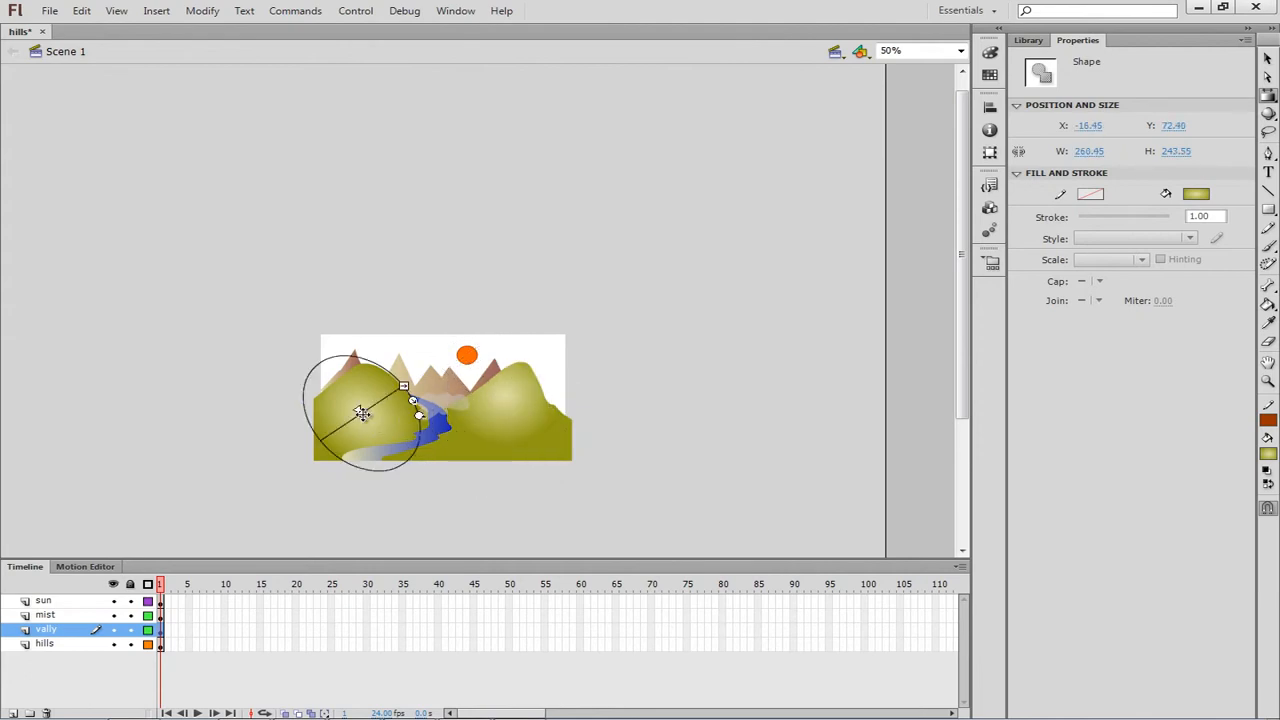
drag(361, 412, 399, 389)
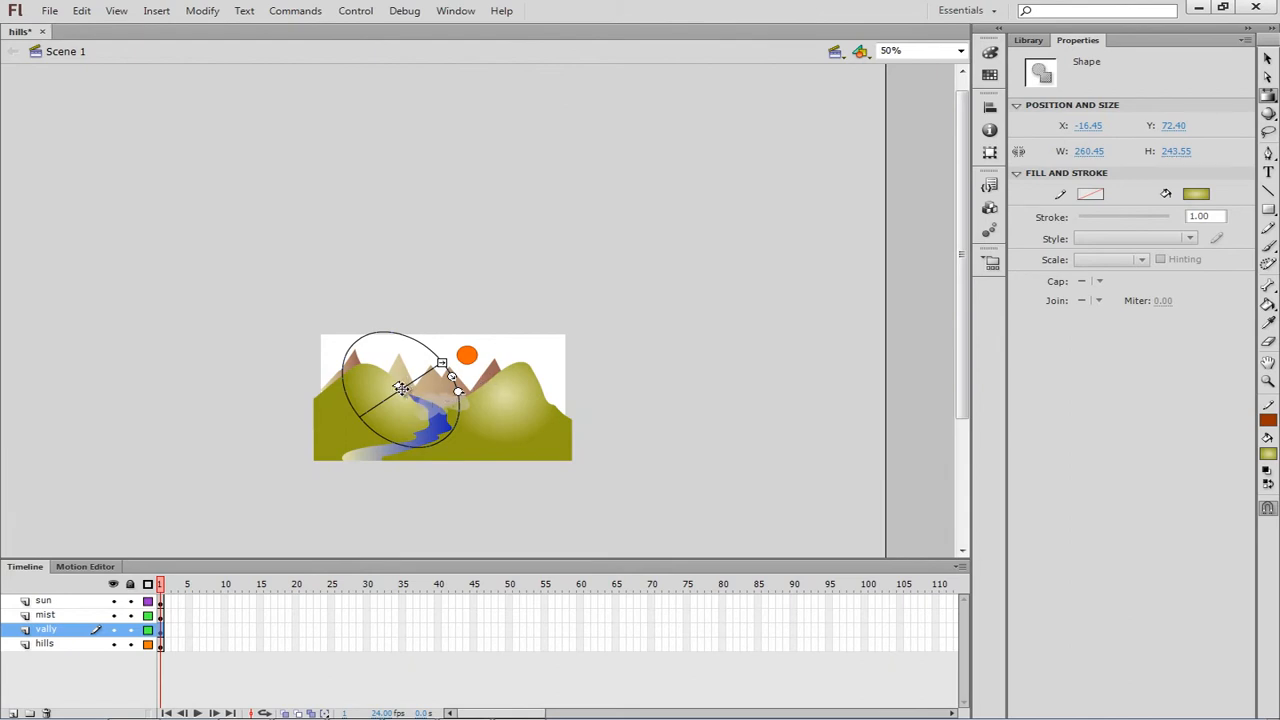
drag(400, 389, 393, 403)
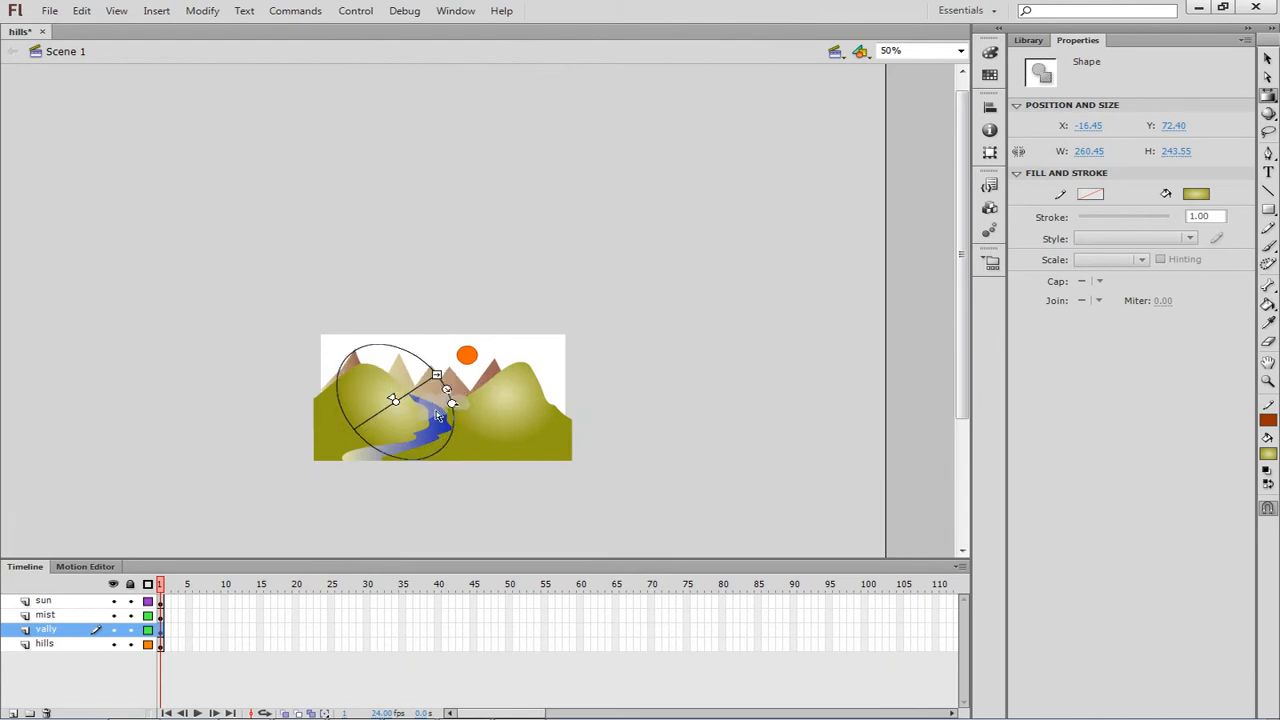
Tilt the linear gradients of the river and the brown mountains slightly clockwise with the Gradient Transform tool
click(380, 456)
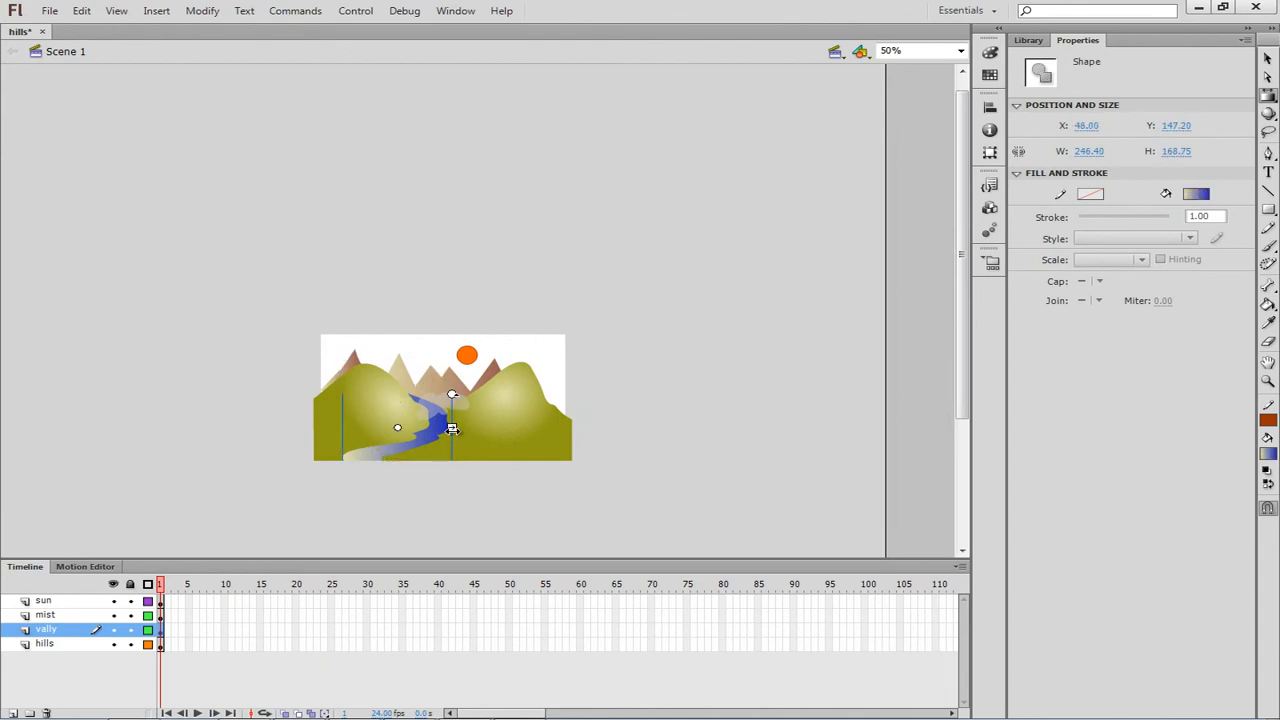
mouse_move(453, 428)
mouse_down()
mouse_move(452, 400)
mouse_move(455, 410)
mouse_up()
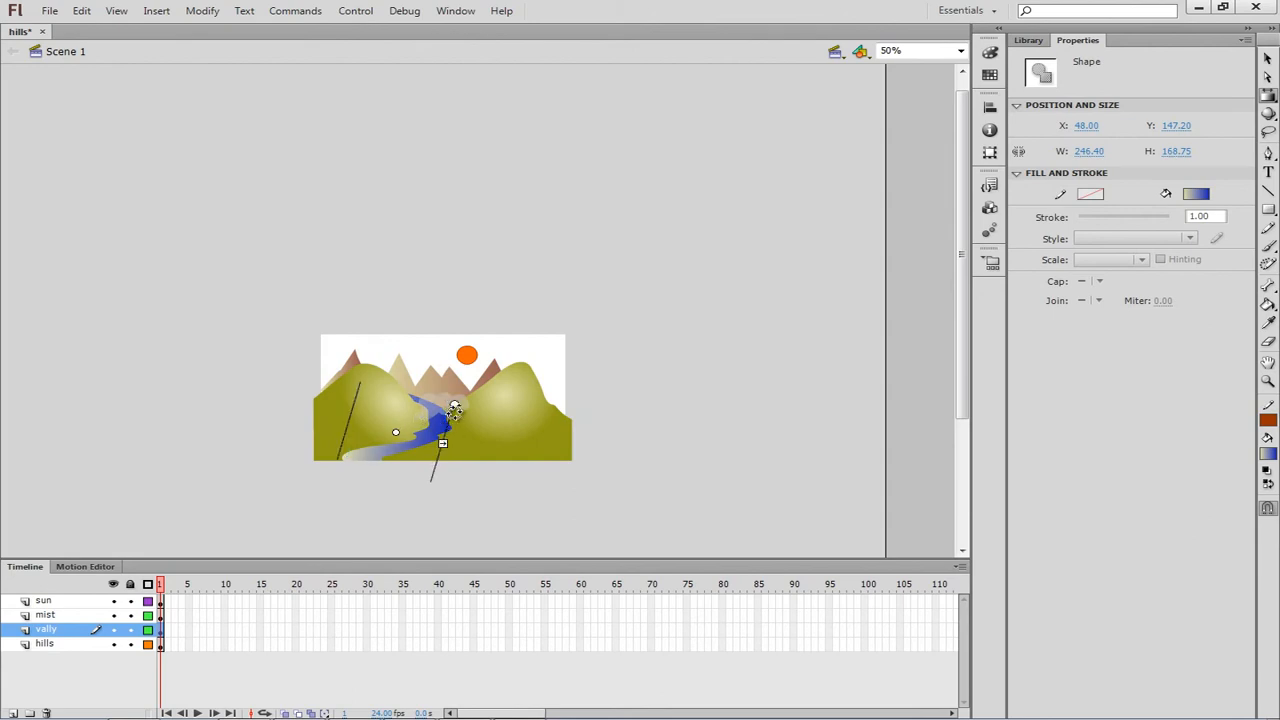
click(490, 380)
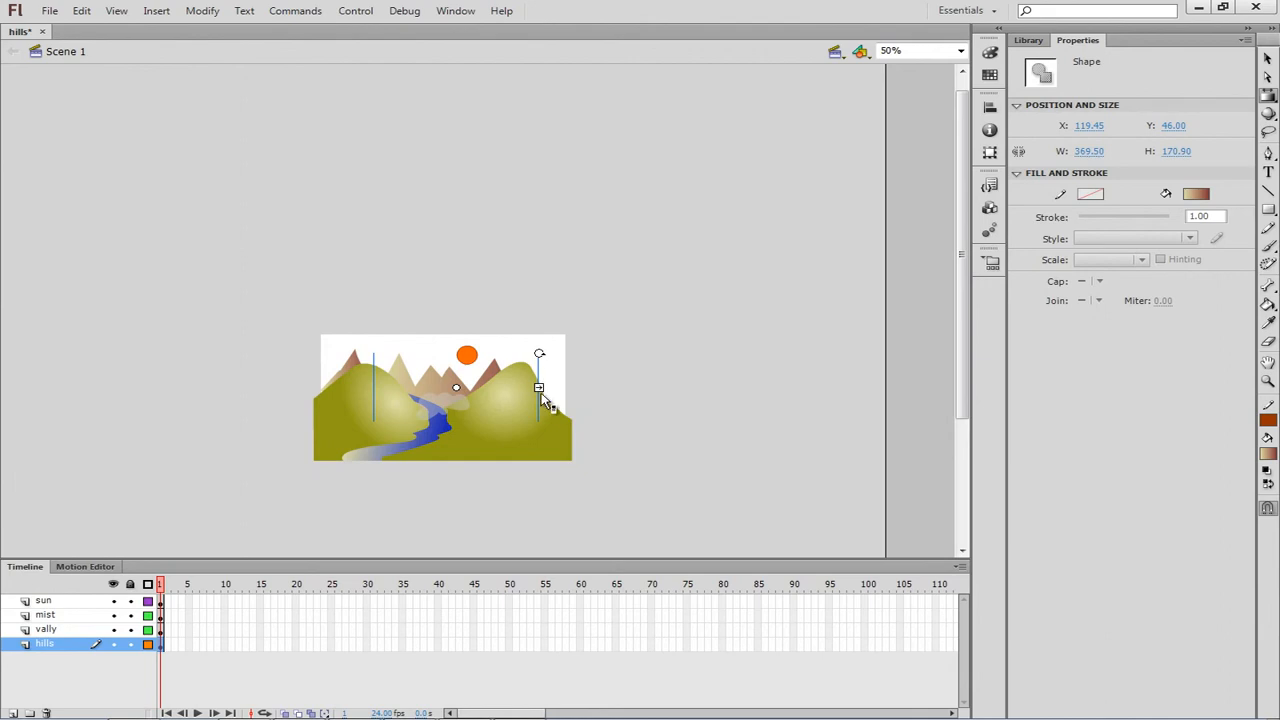
mouse_move(539, 386)
mouse_down()
mouse_move(526, 389)
mouse_move(545, 370)
mouse_up()
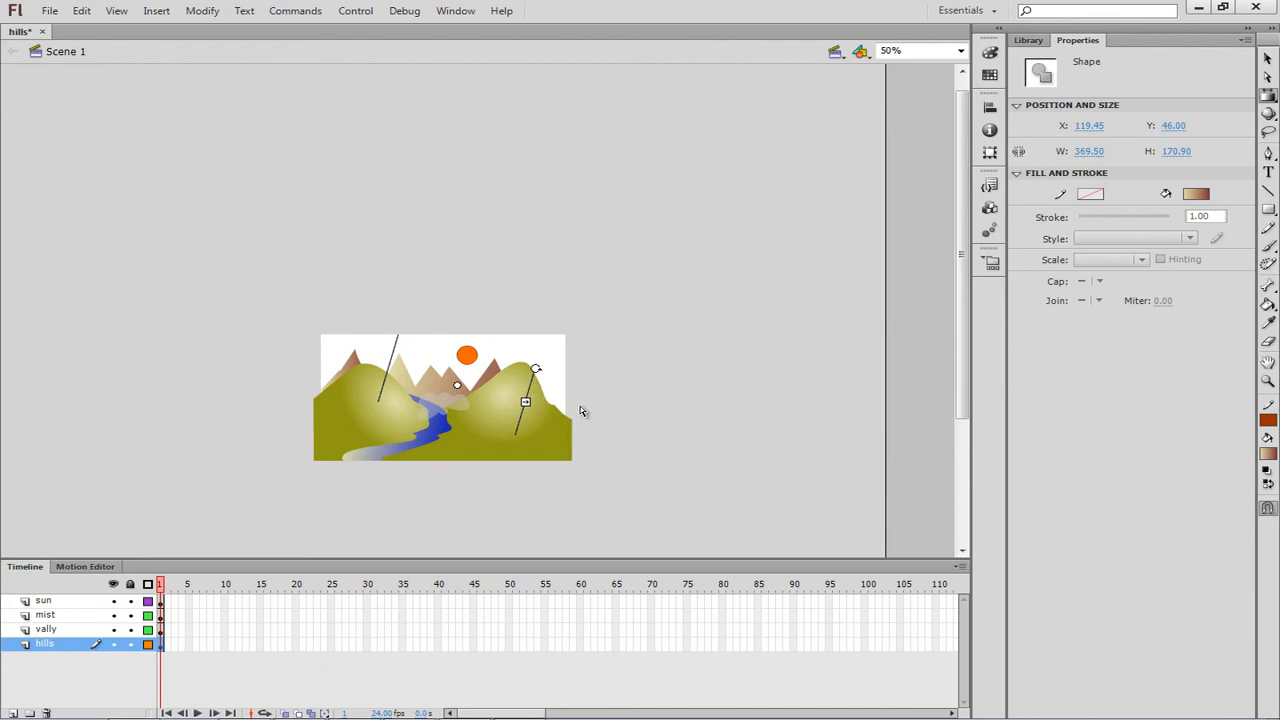
click(960, 51)
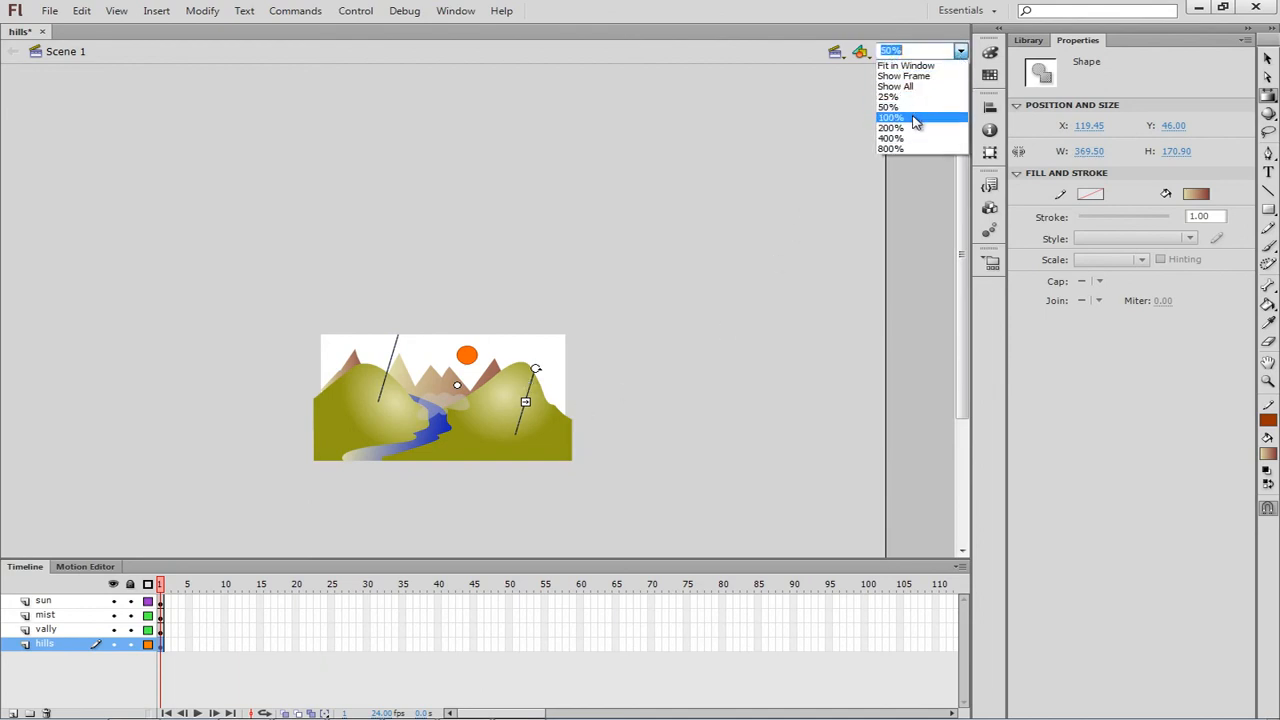
click(892, 117)
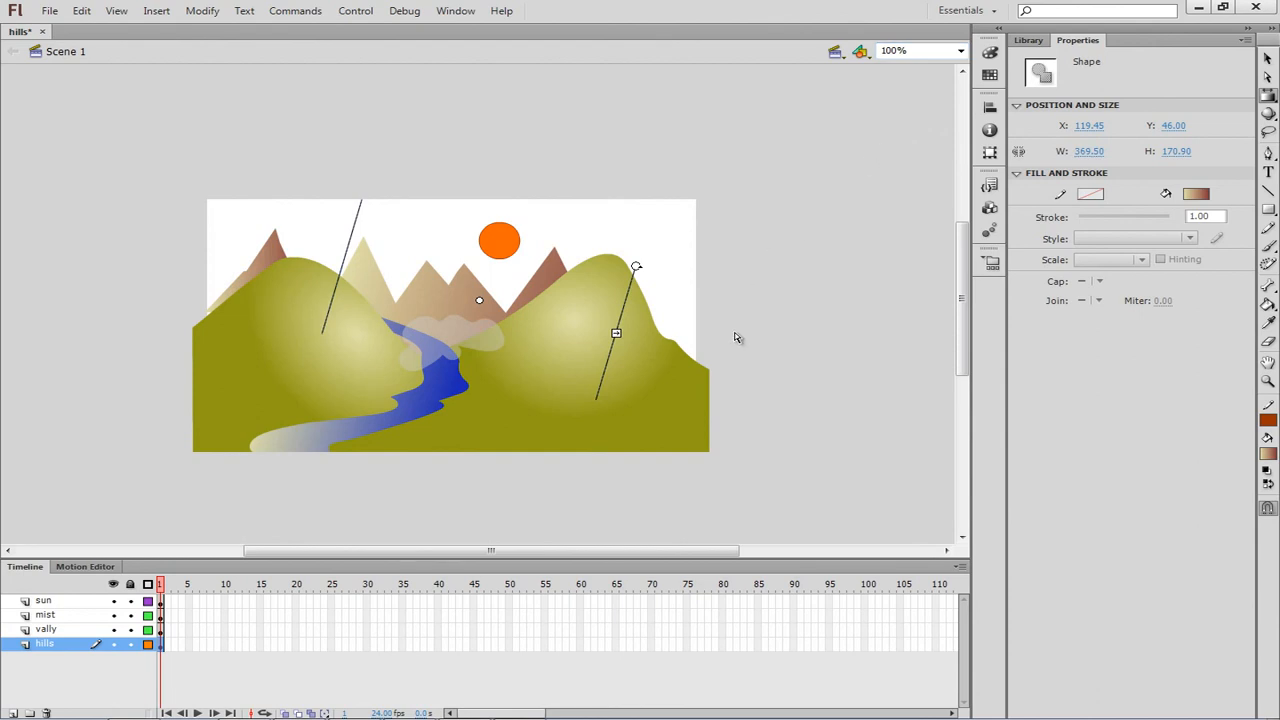